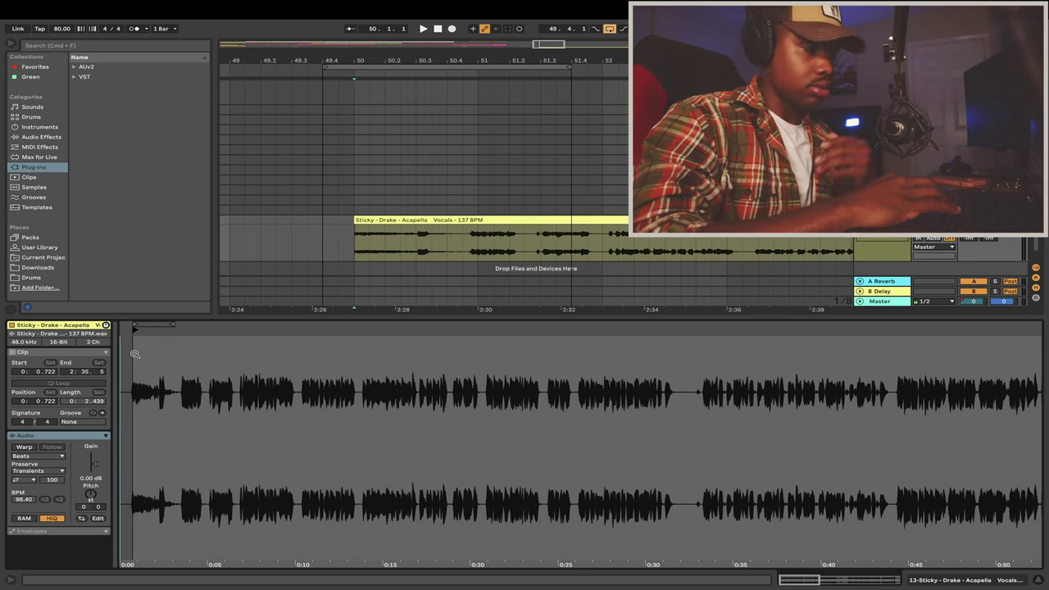
- Play the acapella clip from bar 50 and listen to its opening vocals
{"action": "left_click", "coordinate": [361, 219]}
{"action": "key", "text": "space"}
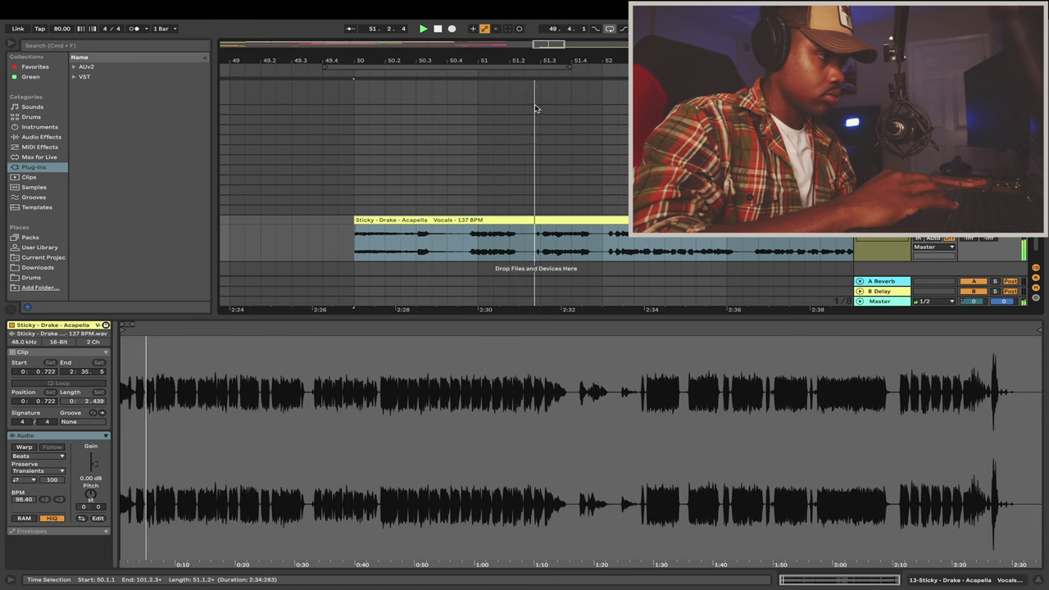
{"action": "key", "text": "space"}
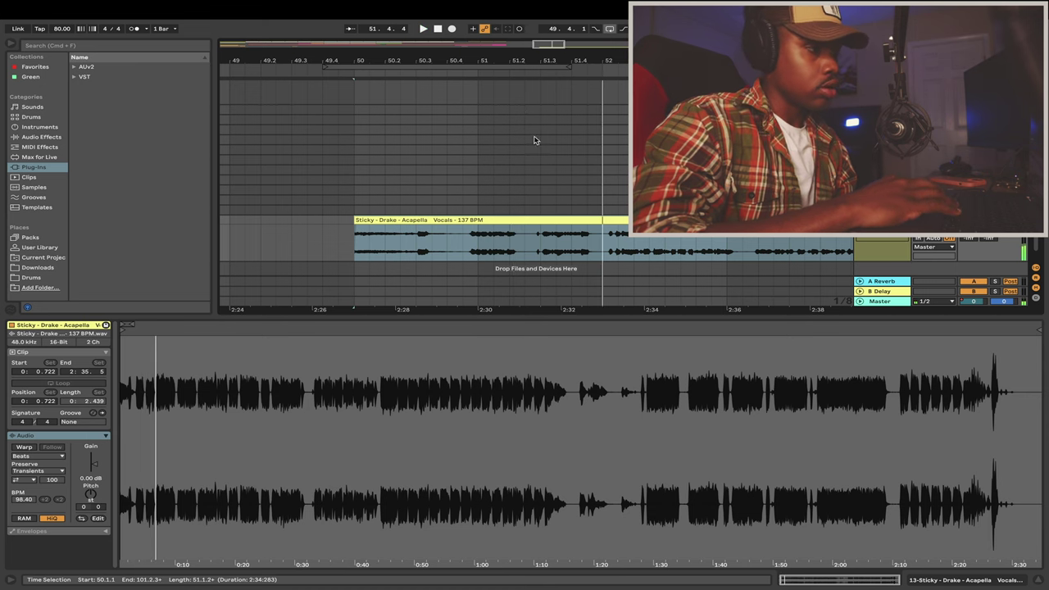
{"action": "left_click", "coordinate": [510, 244]}
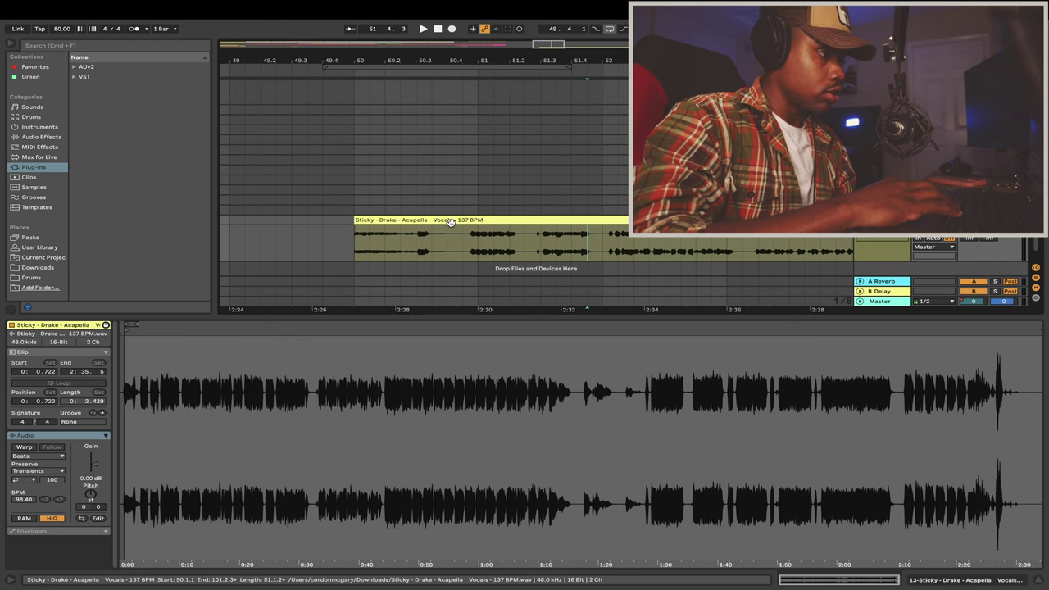
- Move the acapella clip's start marker to about 4.404 seconds, near the onset of a vocal phrase
{"action": "key", "text": "super+a"}
{"action": "mouse_move", "coordinate": [123, 362]}
{"action": "left_mouse_down"}
{"action": "mouse_move", "coordinate": [124, 451]}
{"action": "mouse_move", "coordinate": [141, 453]}
{"action": "left_mouse_up"}
{"action": "mouse_move", "coordinate": [154, 330]}
{"action": "left_mouse_down"}
{"action": "mouse_move", "coordinate": [284, 330]}
{"action": "mouse_move", "coordinate": [285, 442]}
{"action": "left_mouse_up"}
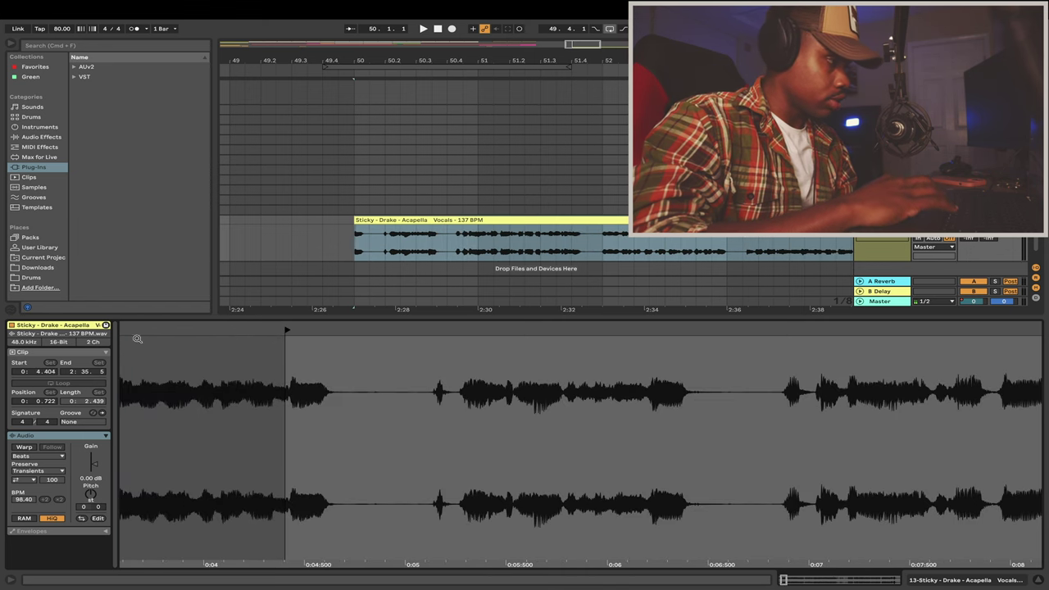
- Enable Warp on the acapella clip and set 1.1.1 at the vocal transient just after the start marker
{"action": "left_click", "coordinate": [24, 448]}
{"action": "left_click_drag", "start_coordinate": [289, 327], "coordinate": [283, 361]}
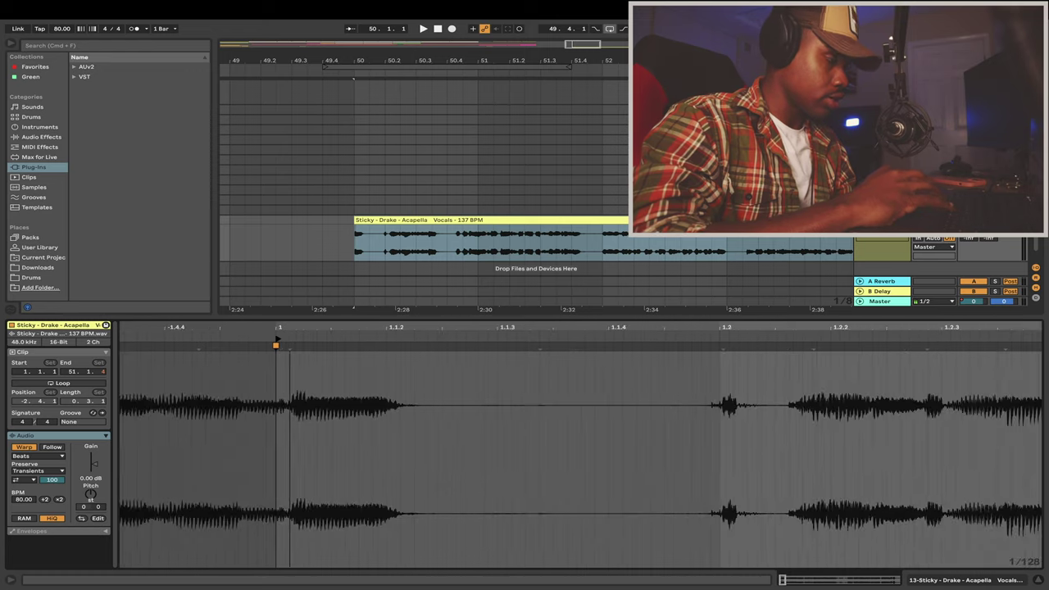
{"action": "left_click", "coordinate": [290, 371]}
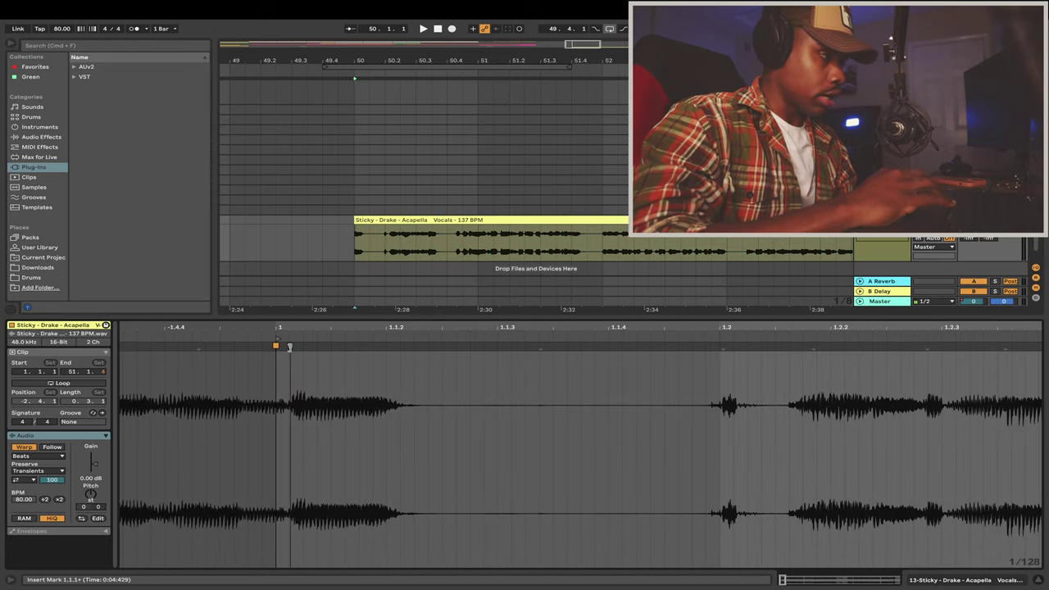
{"action": "right_click", "coordinate": [291, 350]}
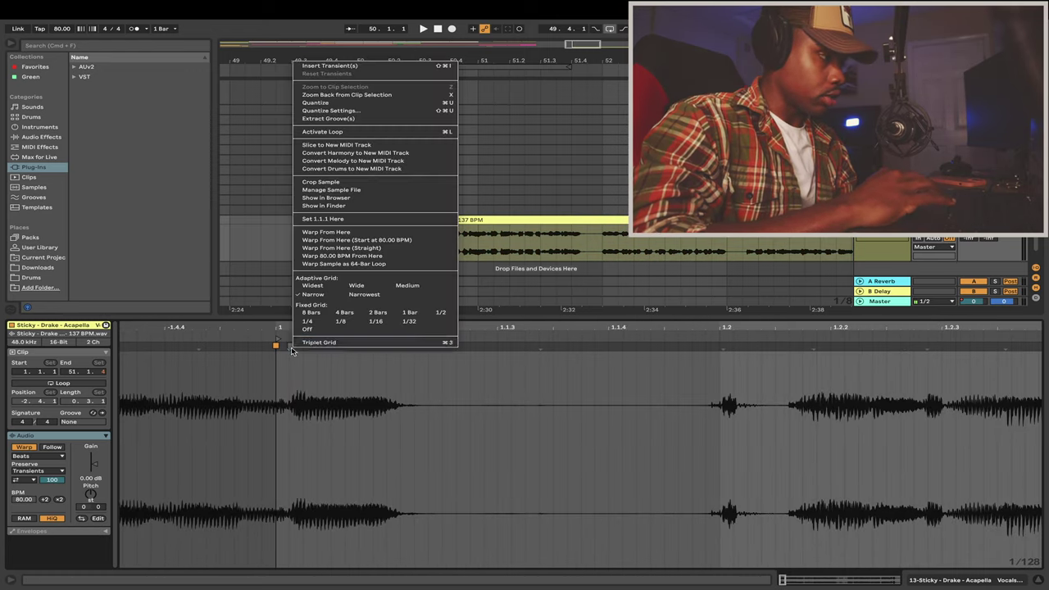
{"action": "left_click", "coordinate": [322, 219]}
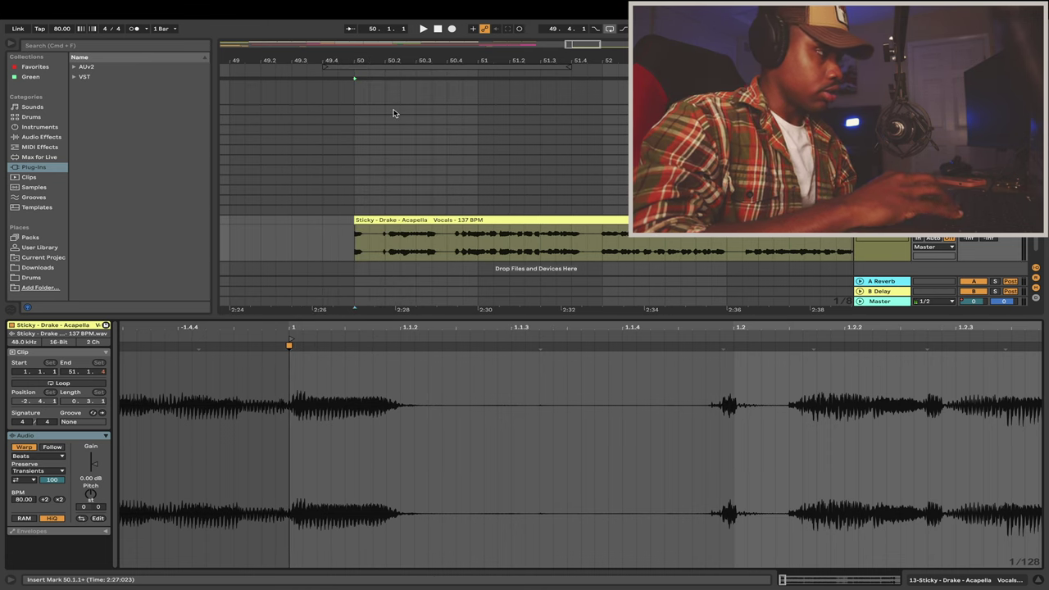
- Set the arrangement loop to the first two bars of the vocal, from bar 50 to bar 52
{"action": "left_click_drag", "start_coordinate": [359, 59], "coordinate": [313, 59]}
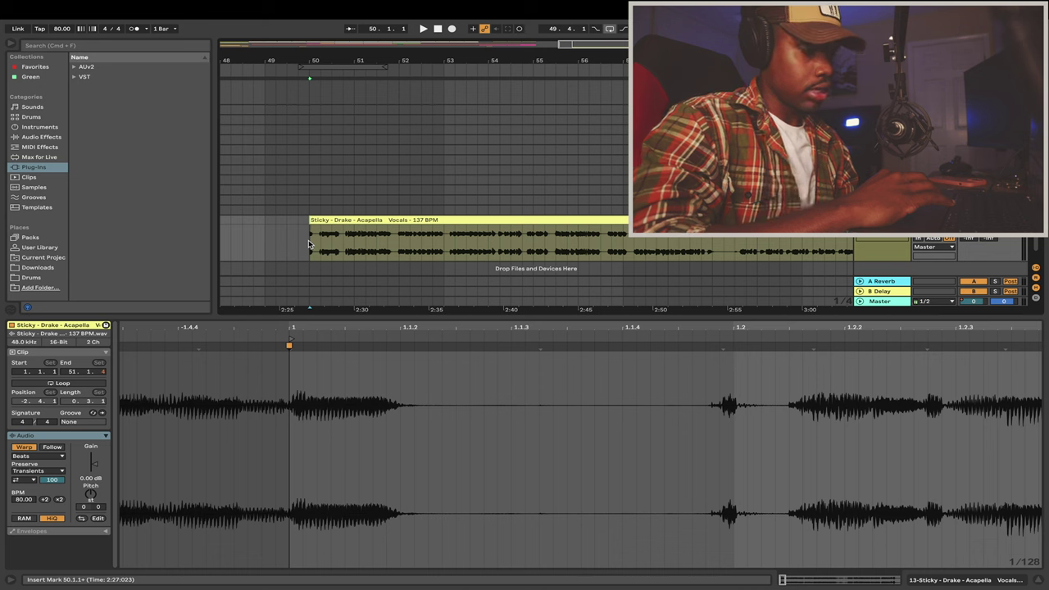
{"action": "left_click", "coordinate": [323, 66]}
{"action": "left_click_drag", "start_coordinate": [329, 66], "coordinate": [341, 66]}
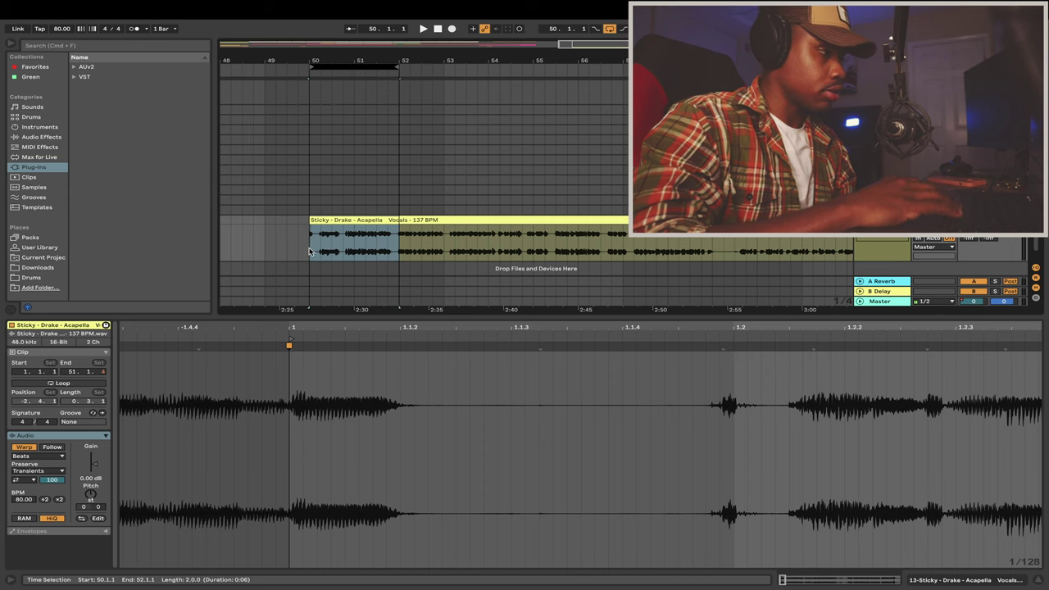
- Play the looped vocal and examine how its phrases line up with the grid around 50.3
{"action": "key", "text": "space"}
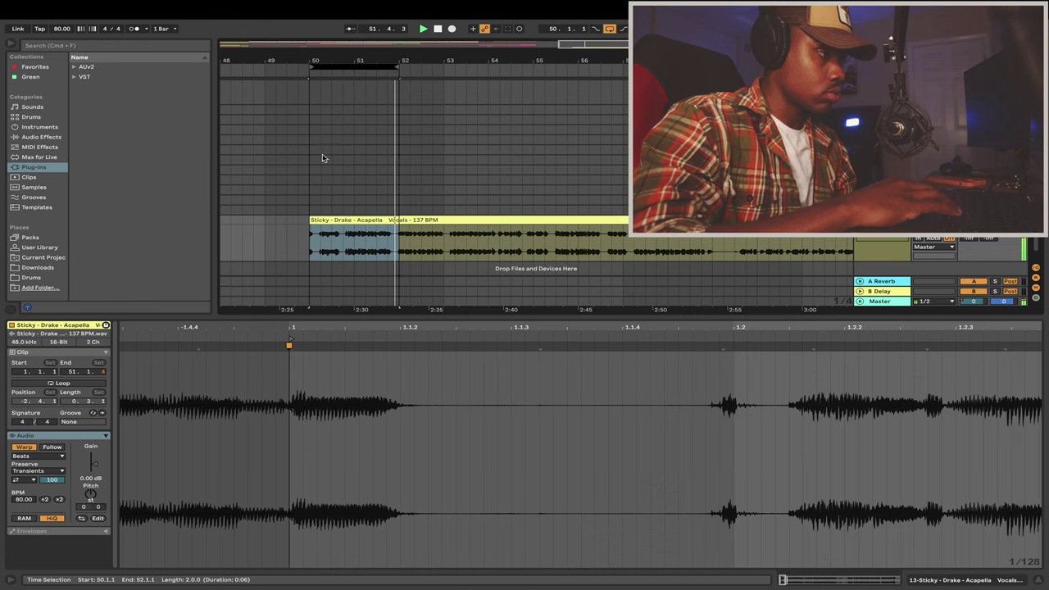
{"action": "key", "text": "space"}
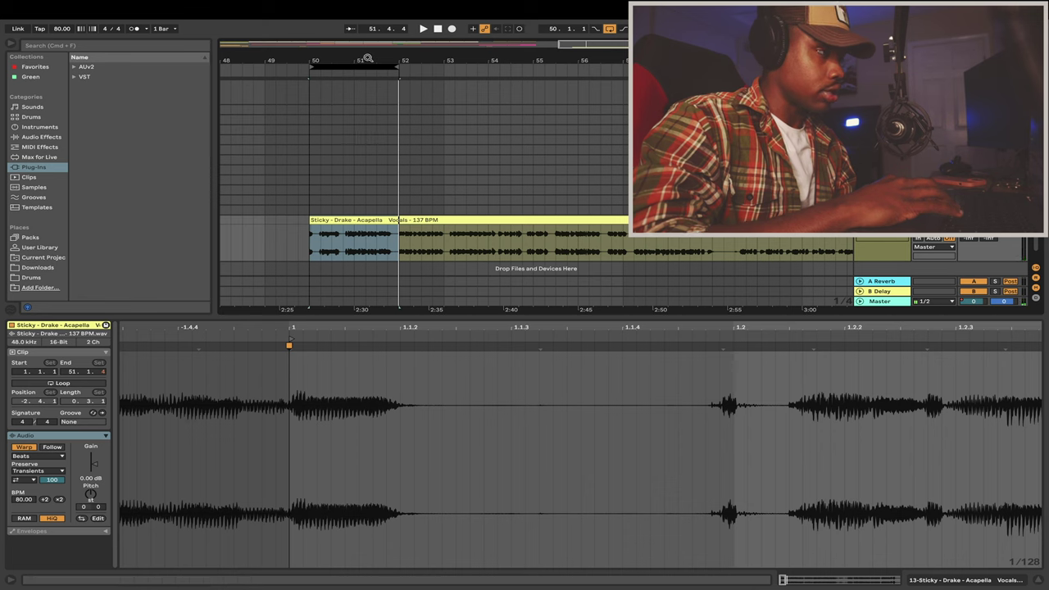
{"action": "left_click_drag", "start_coordinate": [368, 58], "coordinate": [312, 73]}
{"action": "key", "text": "space"}
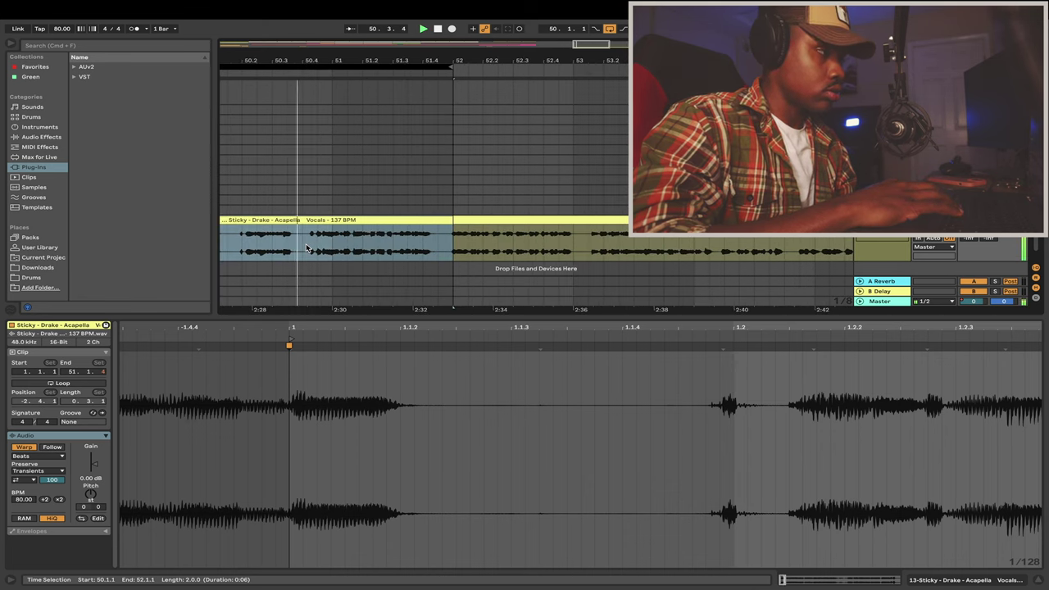
{"action": "key", "text": "space"}
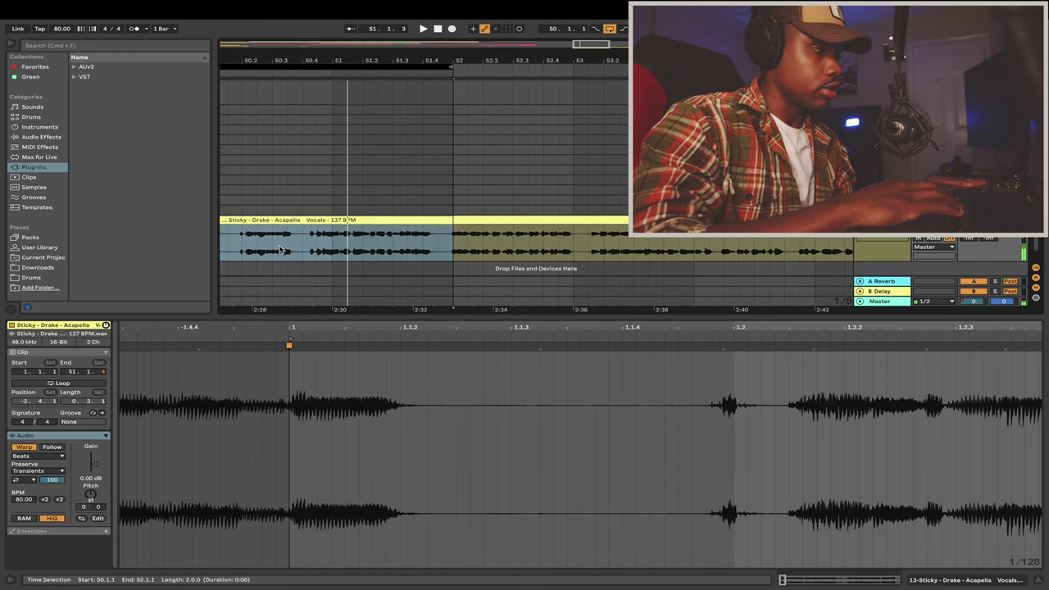
{"action": "left_click", "coordinate": [280, 247]}
{"action": "scroll", "coordinate": [292, 229], "scroll_direction": "left", "scroll_amount": 3}
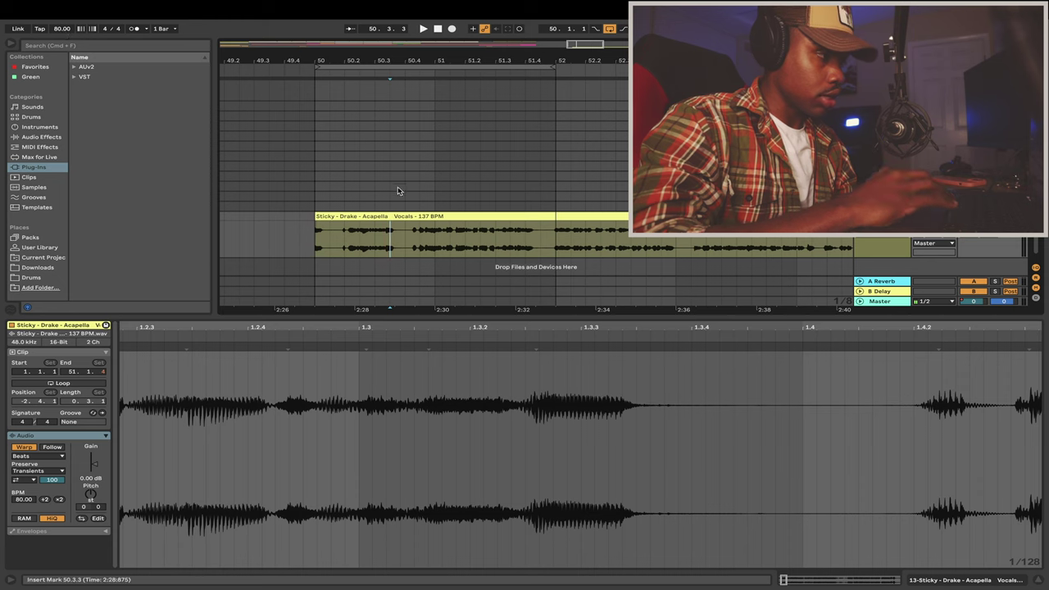
{"action": "key", "text": "plus"}
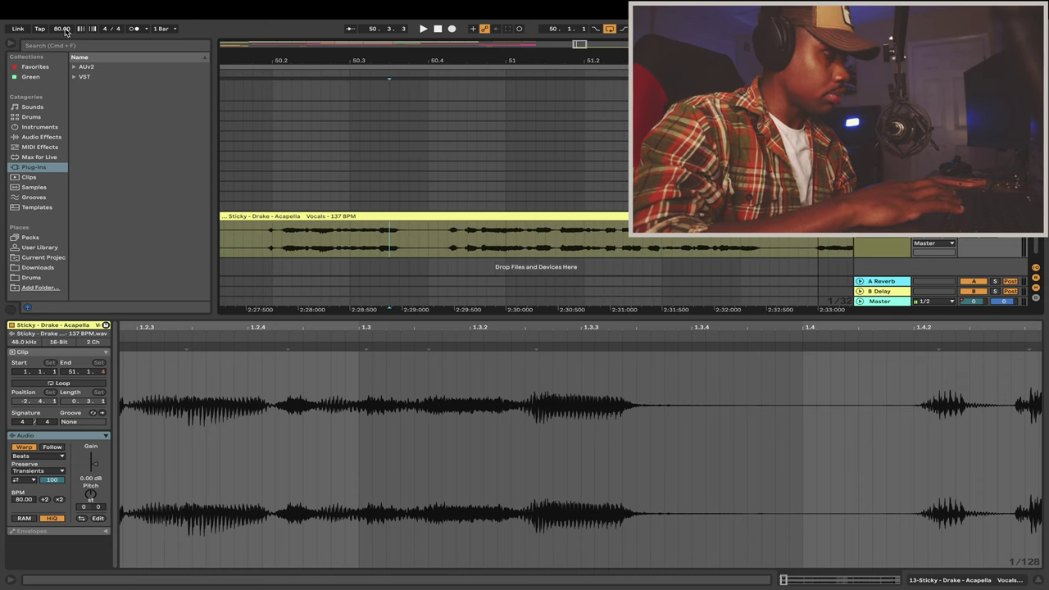
{"action": "left_click", "coordinate": [380, 233]}
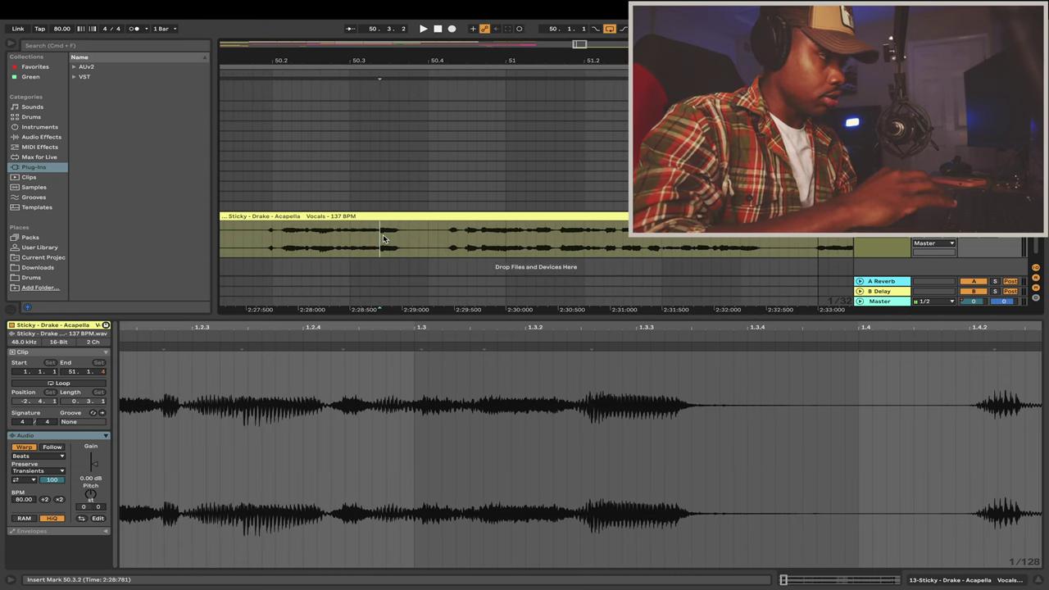
{"action": "scroll", "coordinate": [379, 239], "scroll_direction": "right", "scroll_amount": 1}
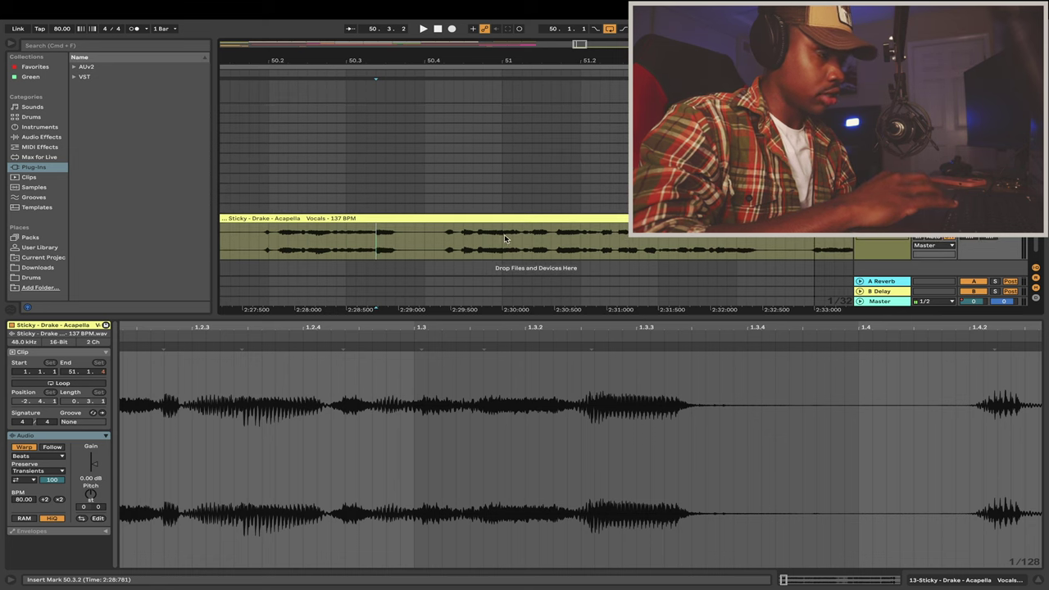
- Turn off Warp on the acapella clip and set the project tempo to 134 BPM
{"action": "left_click", "coordinate": [442, 218]}
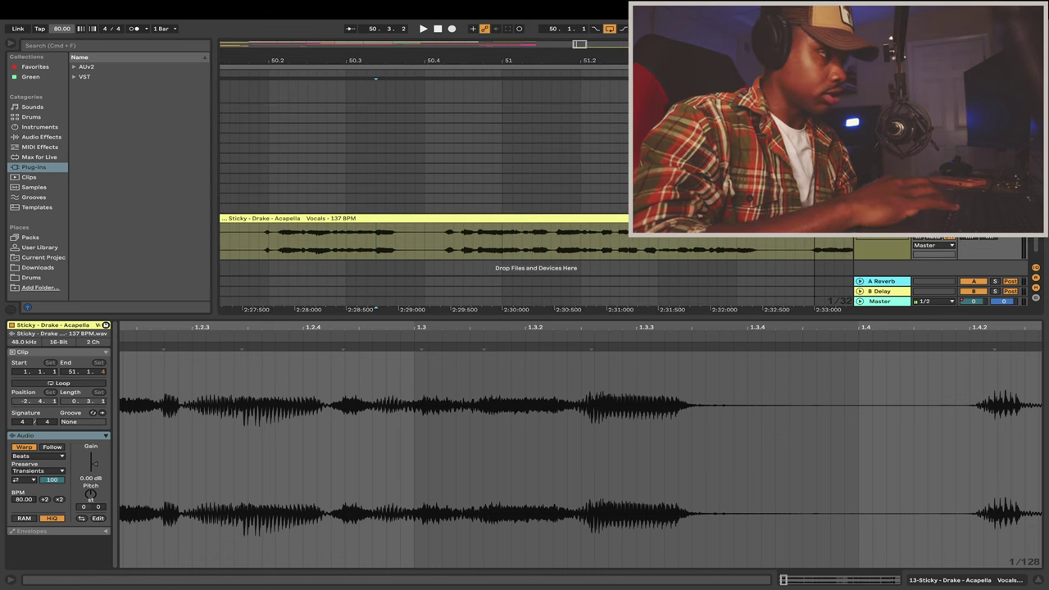
{"action": "left_click_drag", "start_coordinate": [656, 328], "coordinate": [119, 332]}
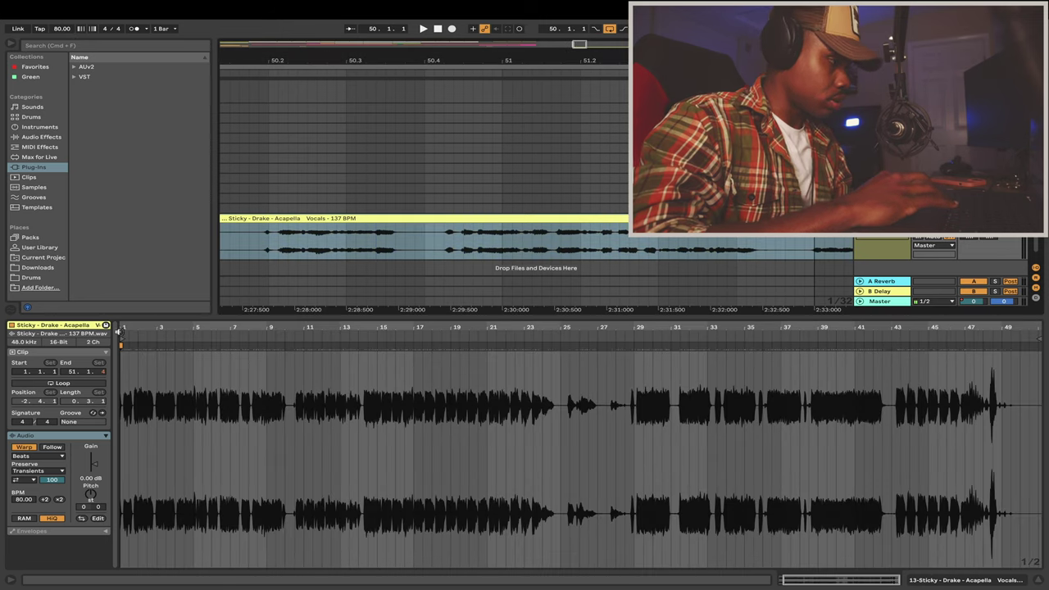
{"action": "left_click", "coordinate": [24, 447]}
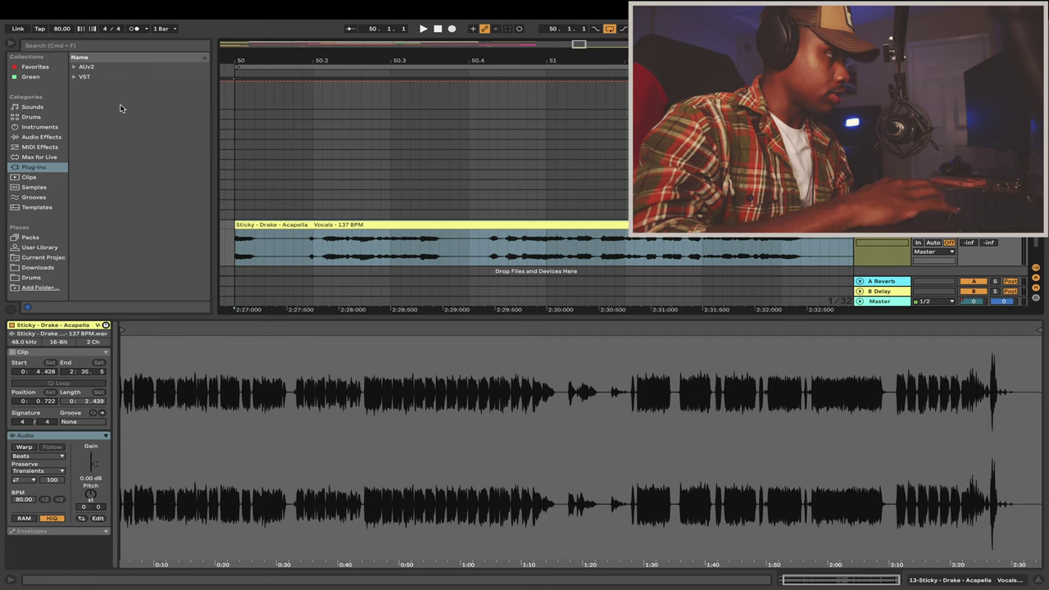
{"action": "left_click_drag", "start_coordinate": [67, 33], "coordinate": [67, 10]}
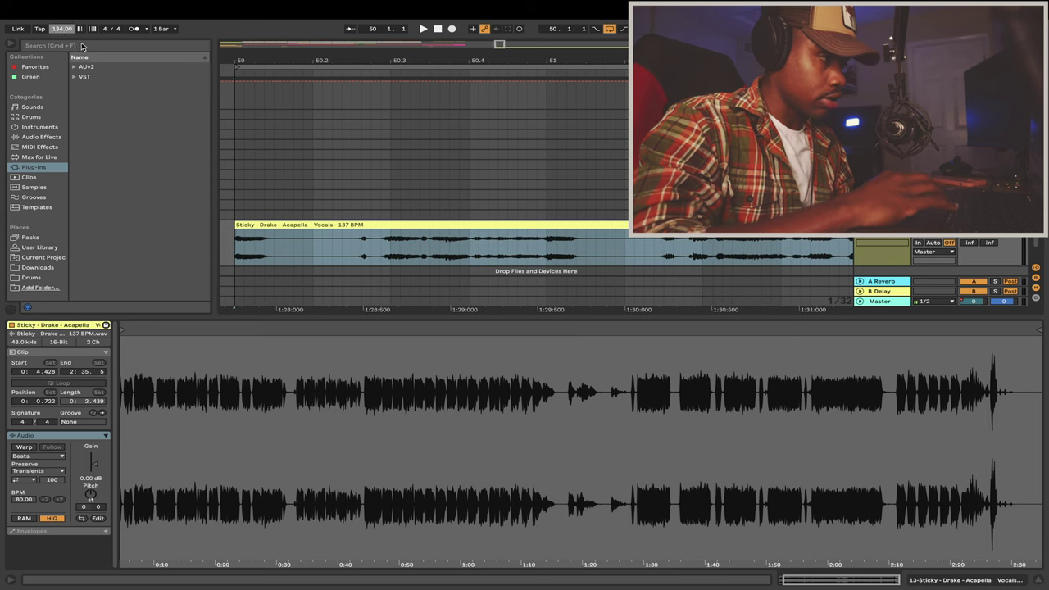
- Compare the unwarped vocal with the bar grid from bar 50 and play it at 134 BPM
{"action": "left_click", "coordinate": [228, 253]}
{"action": "left_click", "coordinate": [237, 253]}
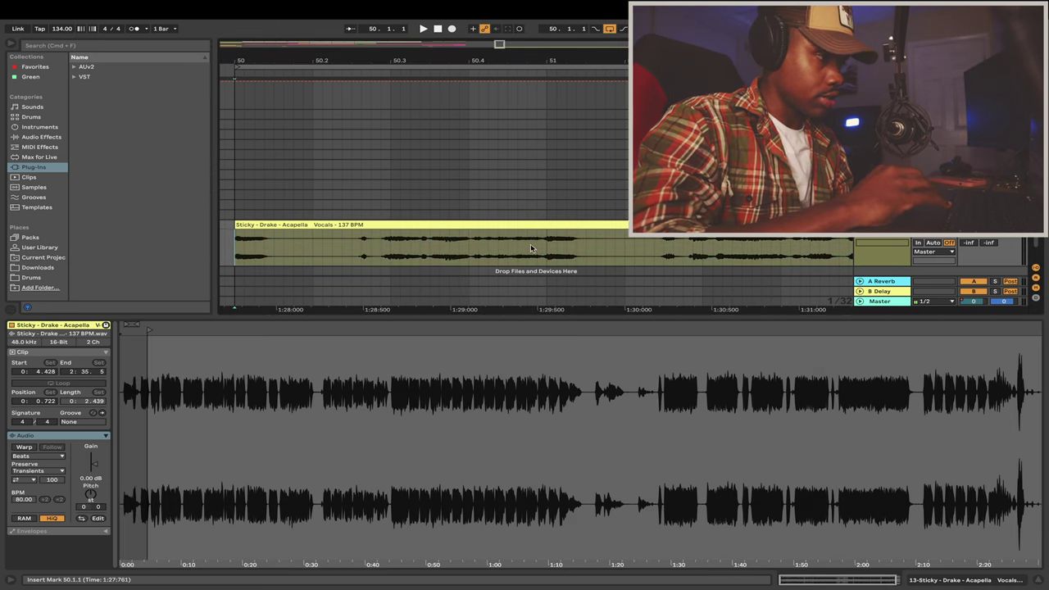
{"action": "scroll", "coordinate": [547, 250], "scroll_direction": "right", "scroll_amount": 1}
{"action": "scroll", "coordinate": [547, 250], "scroll_direction": "down", "scroll_amount": 1}
{"action": "scroll", "coordinate": [547, 251], "scroll_direction": "left", "scroll_amount": 1}
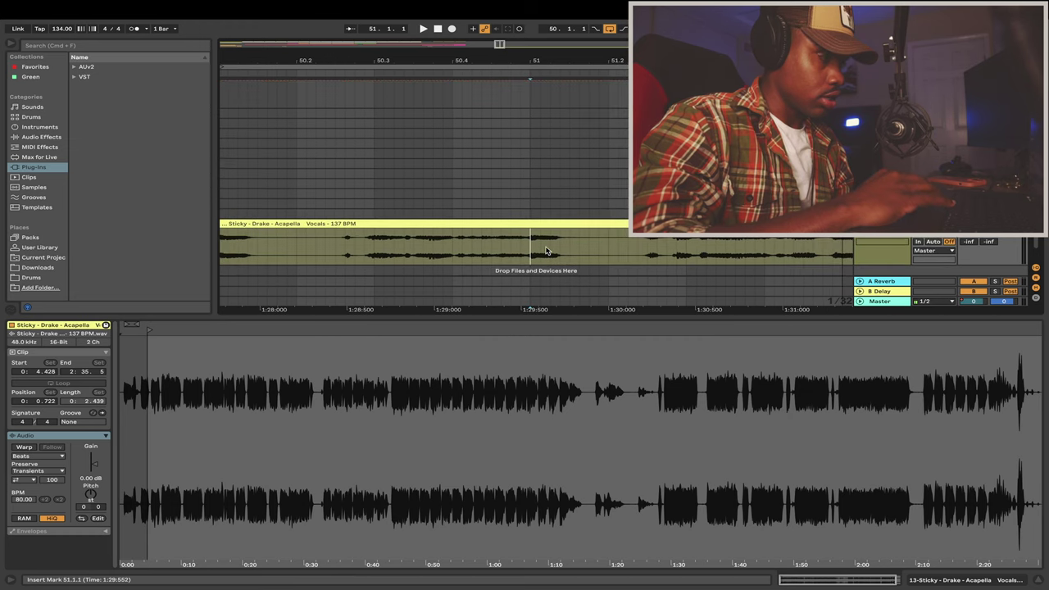
{"action": "scroll", "coordinate": [547, 251], "scroll_direction": "down", "scroll_amount": 3}
{"action": "left_click", "coordinate": [509, 223]}
{"action": "key", "text": "space"}
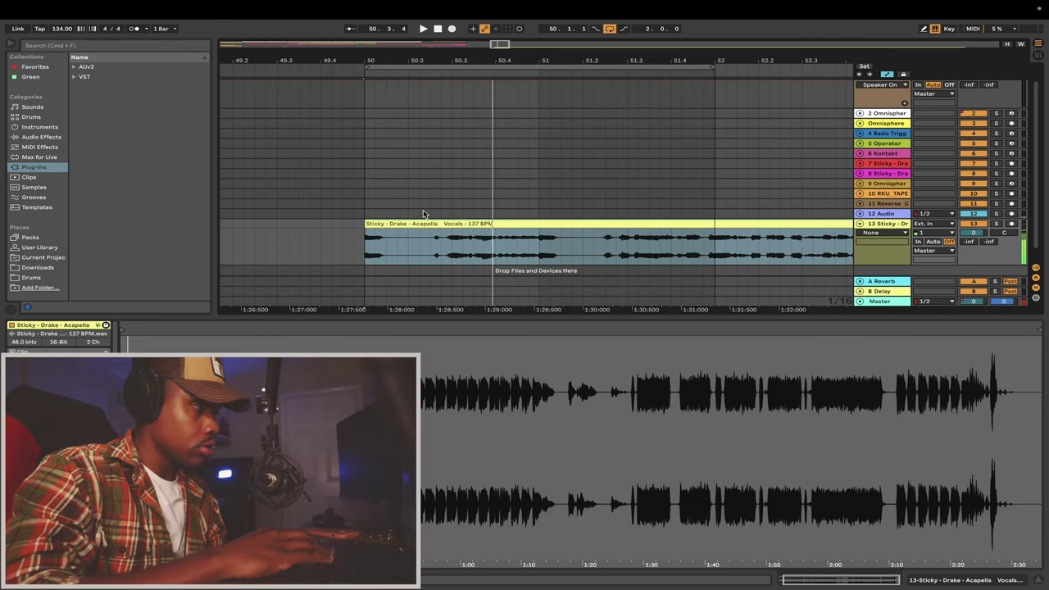
- Raise the project tempo to 136 BPM
{"action": "left_click", "coordinate": [62, 29]}
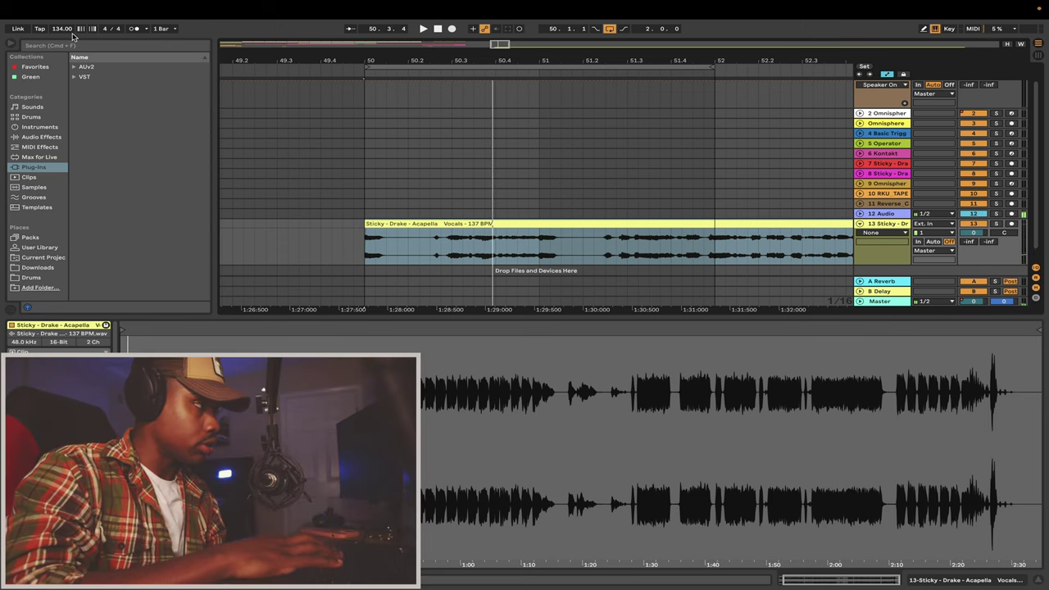
{"action": "scroll", "coordinate": [710, 247], "scroll_direction": "up", "scroll_amount": 3}
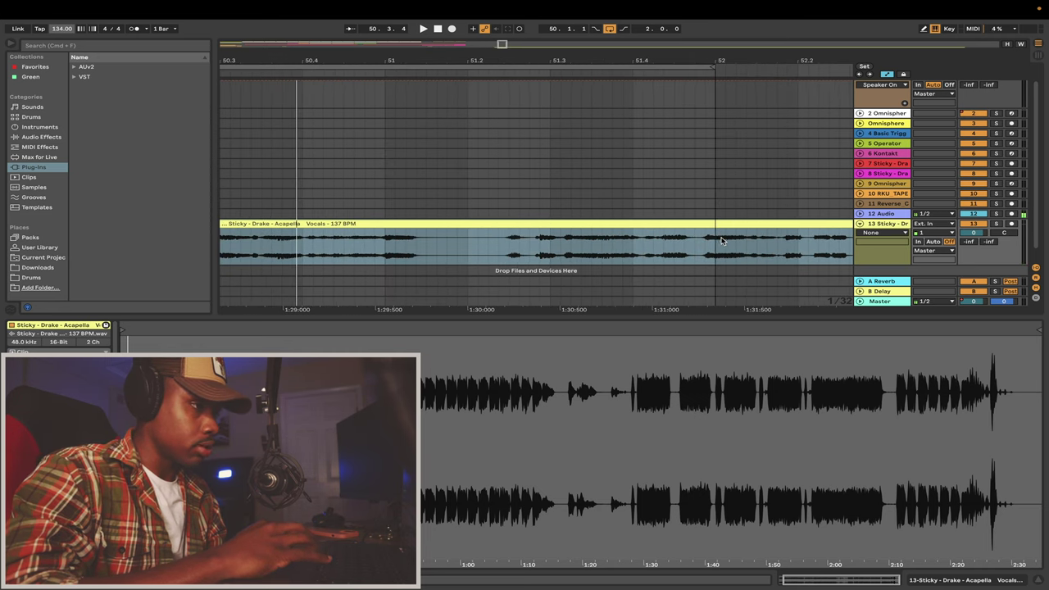
{"action": "left_click", "coordinate": [64, 28]}
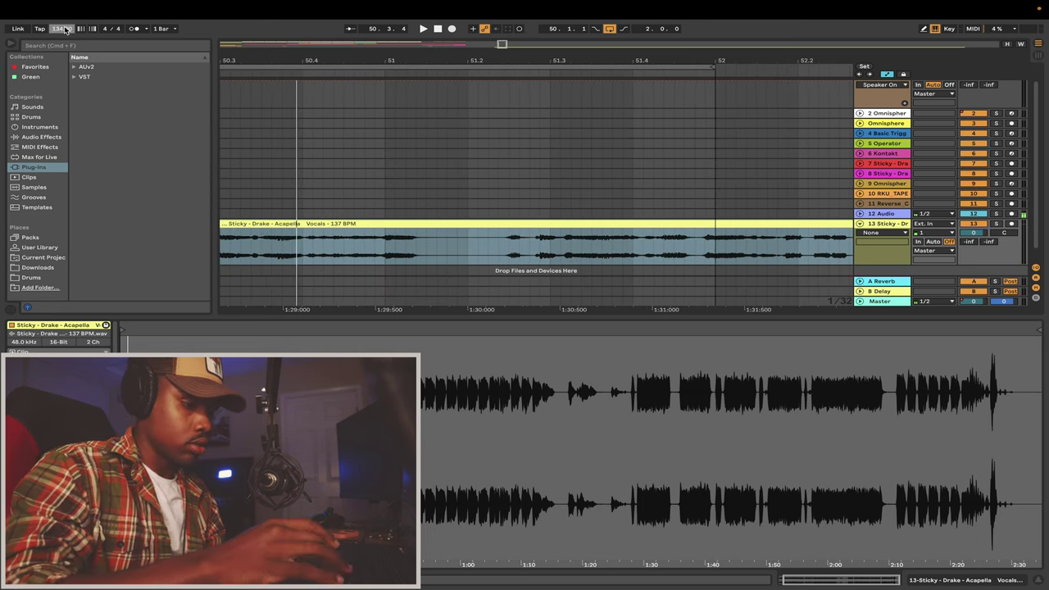
{"action": "key", "text": "Up"}
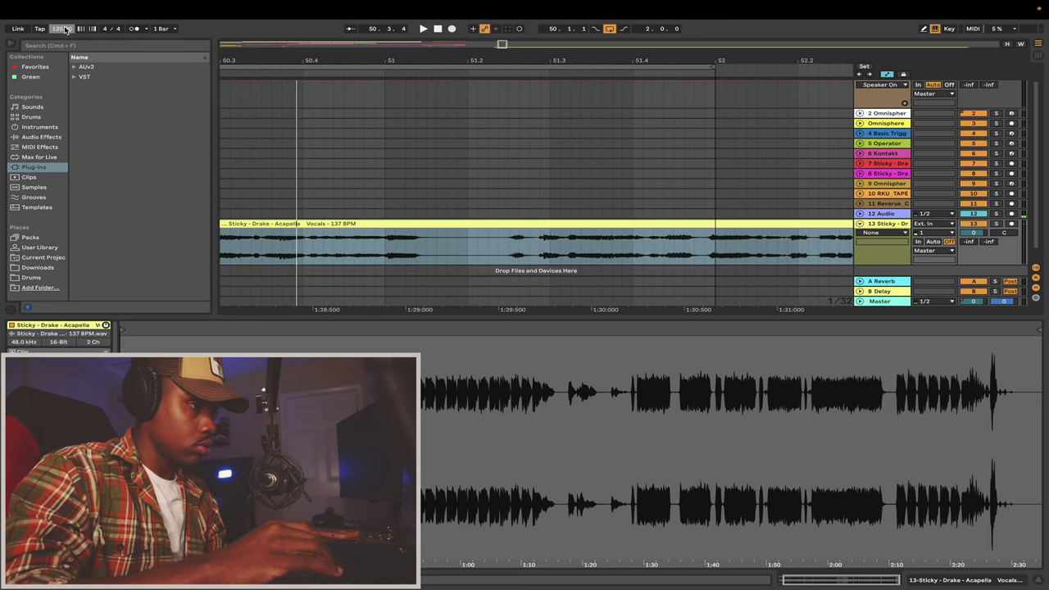
{"action": "key", "text": "Up"}
- Play the looped vocal at 136 BPM and check its timing against the bars between 50 and 52
{"action": "key", "text": "space"}
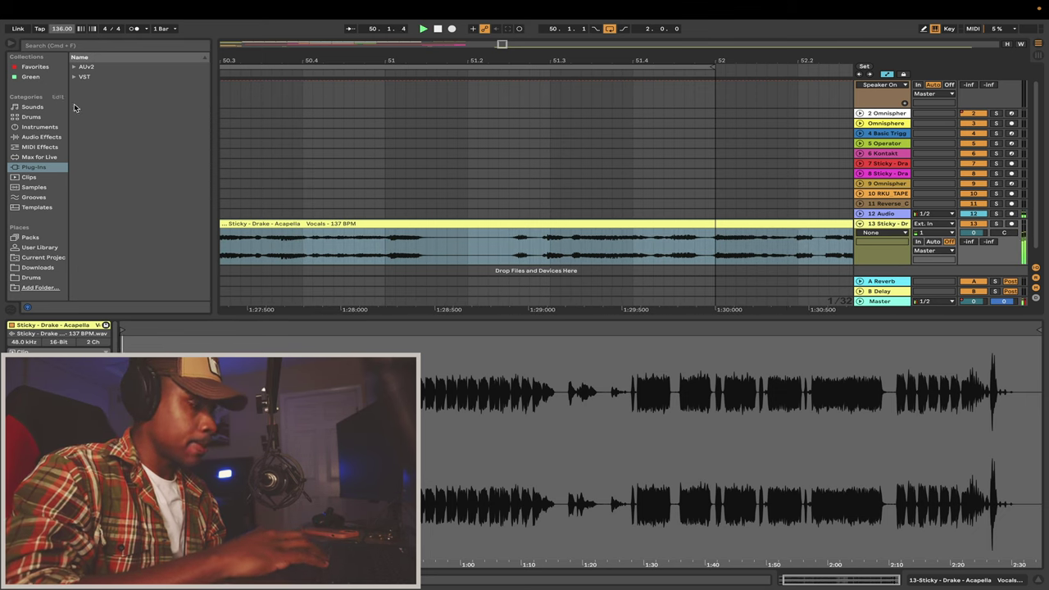
{"action": "scroll", "coordinate": [283, 222], "scroll_direction": "down", "scroll_amount": 3}
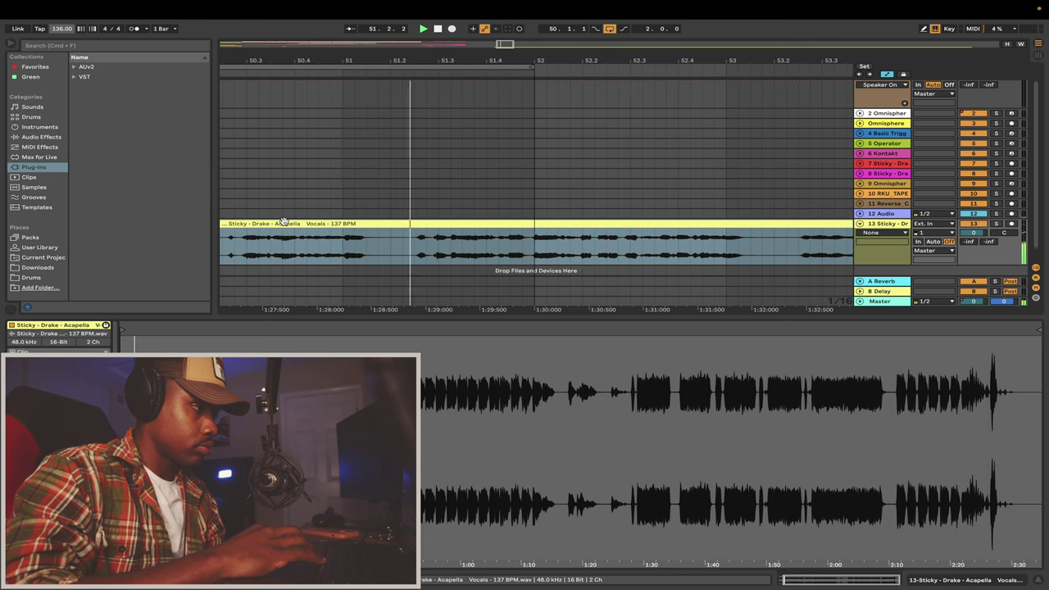
{"action": "scroll", "coordinate": [284, 224], "scroll_direction": "left", "scroll_amount": 1}
{"action": "scroll", "coordinate": [285, 224], "scroll_direction": "up", "scroll_amount": 1}
{"action": "scroll", "coordinate": [284, 223], "scroll_direction": "down", "scroll_amount": 1}
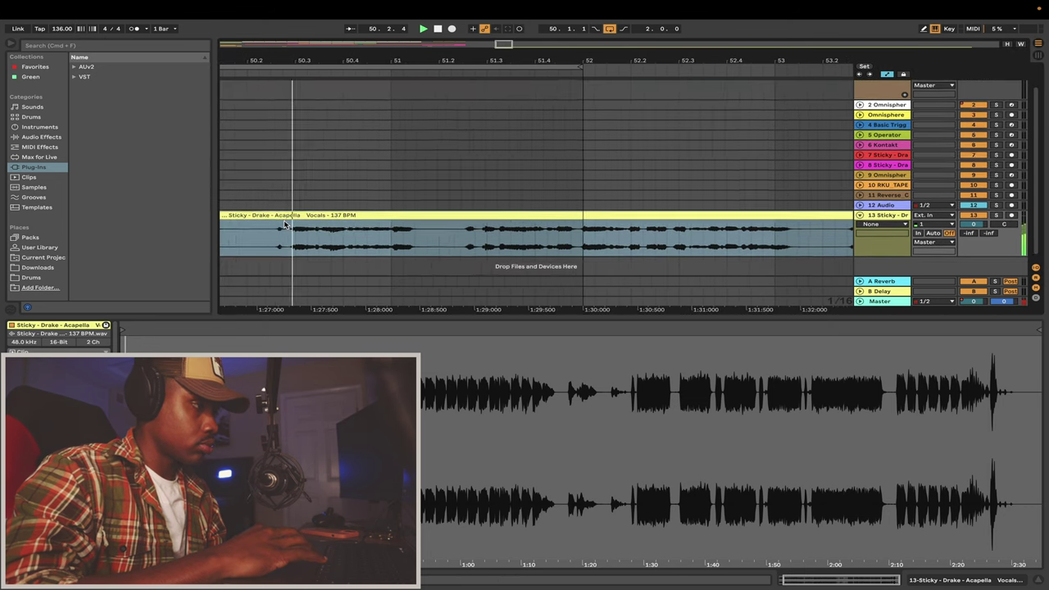
{"action": "scroll", "coordinate": [283, 223], "scroll_direction": "left", "scroll_amount": 2}
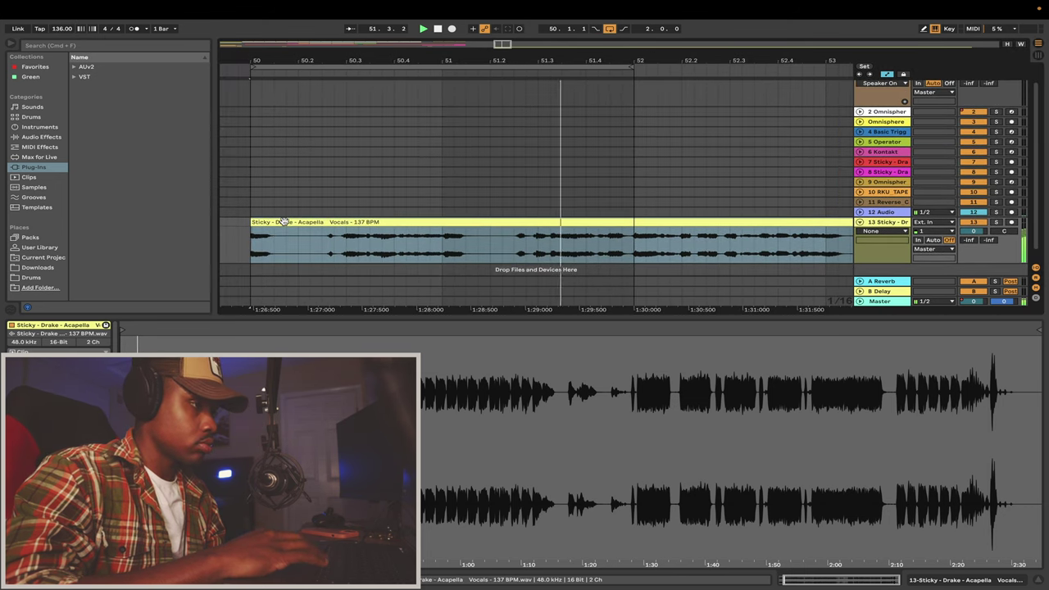
{"action": "key", "text": "space"}
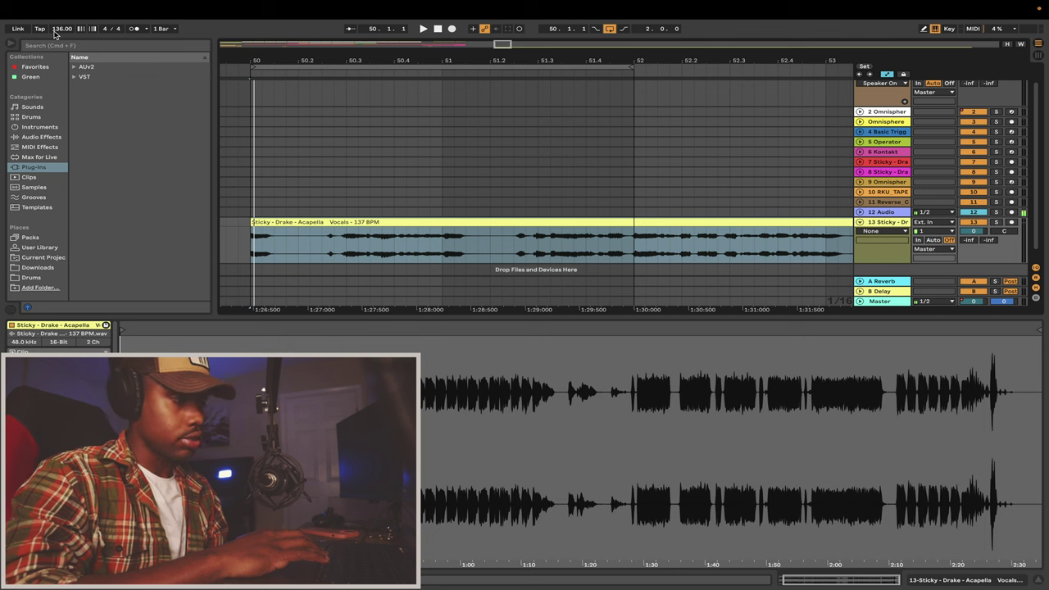
- Turn Warp back on for the acapella clip and keep its current timing
{"action": "left_click", "coordinate": [279, 222]}
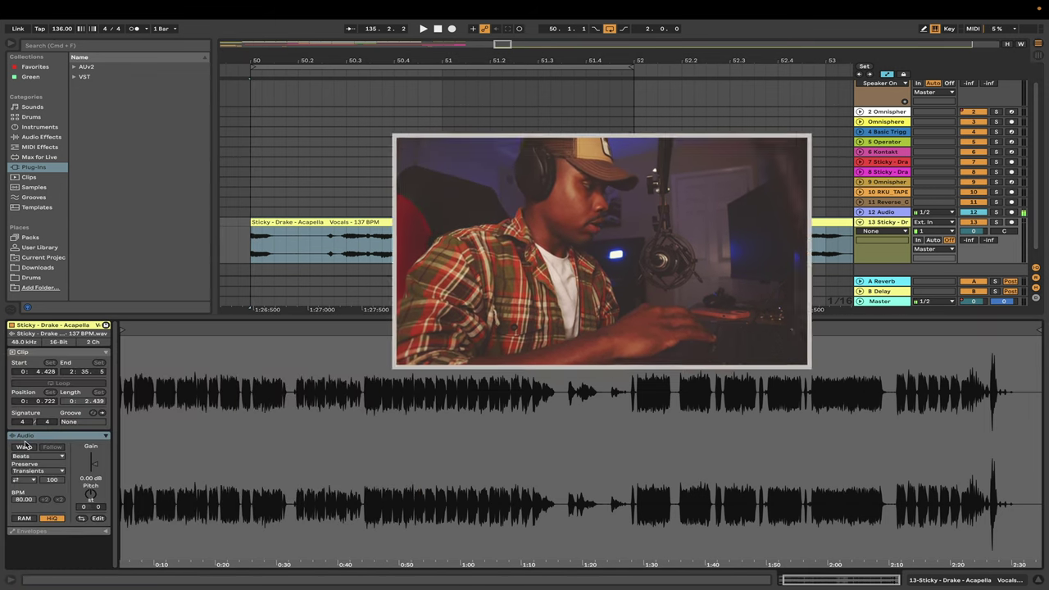
{"action": "left_click", "coordinate": [25, 448]}
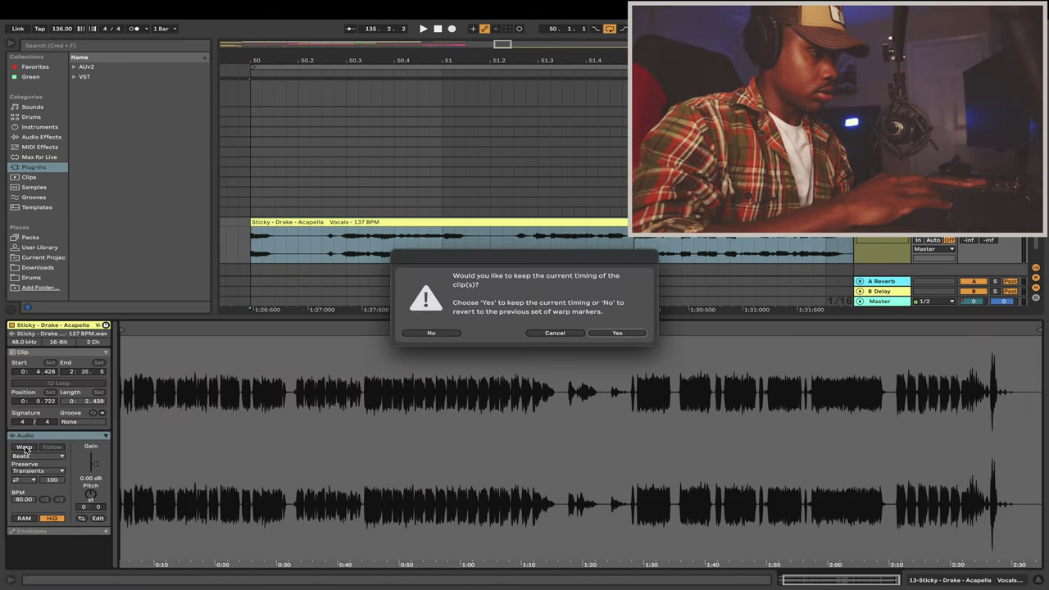
{"action": "left_click", "coordinate": [607, 333]}
- Add warp markers on the vocal's first downbeats and align them with bars 2, 3 and 4
{"action": "left_click_drag", "start_coordinate": [122, 325], "coordinate": [122, 417]}
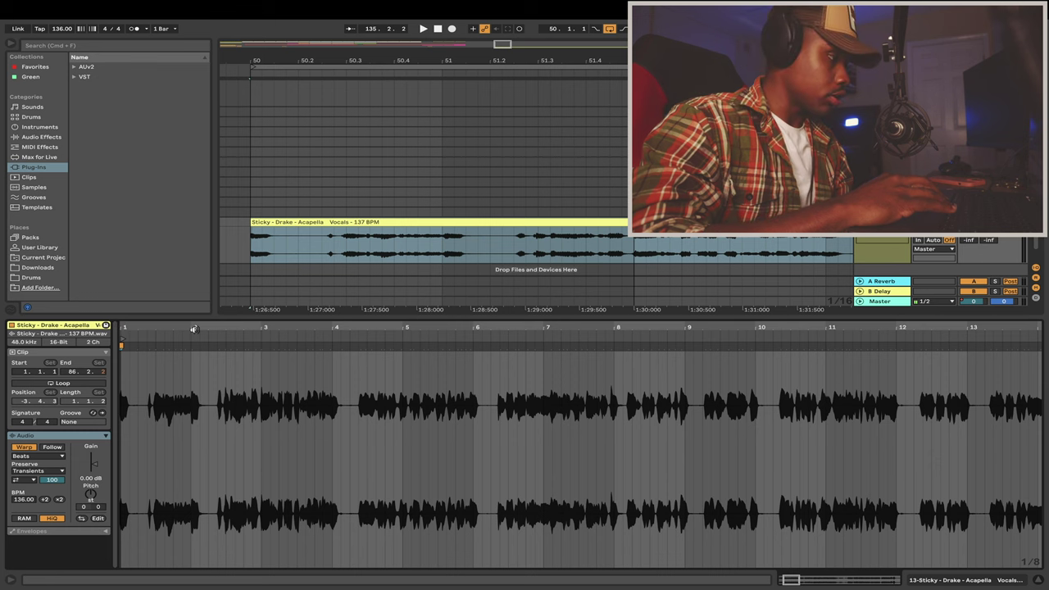
{"action": "mouse_move", "coordinate": [194, 330]}
{"action": "left_mouse_down"}
{"action": "mouse_move", "coordinate": [220, 338]}
{"action": "mouse_move", "coordinate": [205, 346]}
{"action": "left_mouse_up"}
{"action": "double_click", "coordinate": [215, 346]}
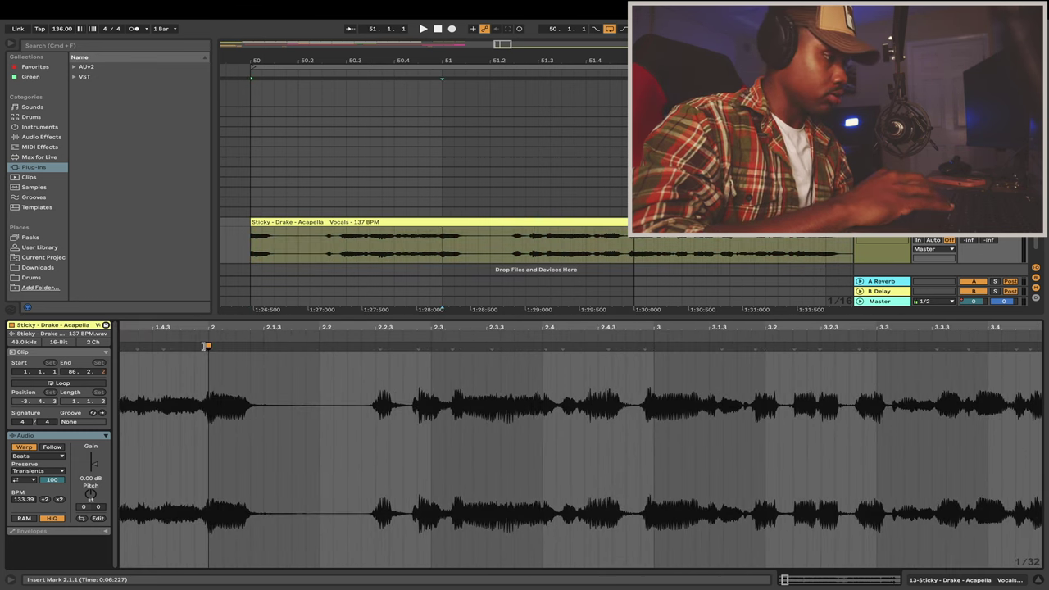
{"action": "double_click", "coordinate": [642, 348]}
{"action": "left_click_drag", "start_coordinate": [642, 347], "coordinate": [642, 299]}
{"action": "scroll", "coordinate": [654, 344], "scroll_direction": "right", "scroll_amount": 4}
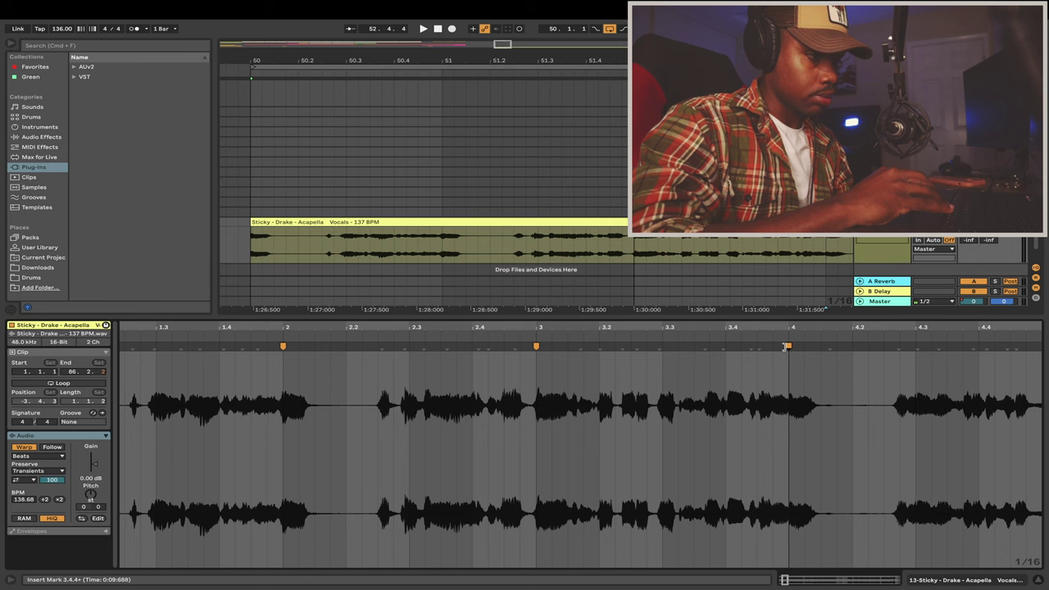
- Add warp markers on the following vocal downbeats and align them with bars 5 and 6
{"action": "scroll", "coordinate": [827, 358], "scroll_direction": "right", "scroll_amount": 7}
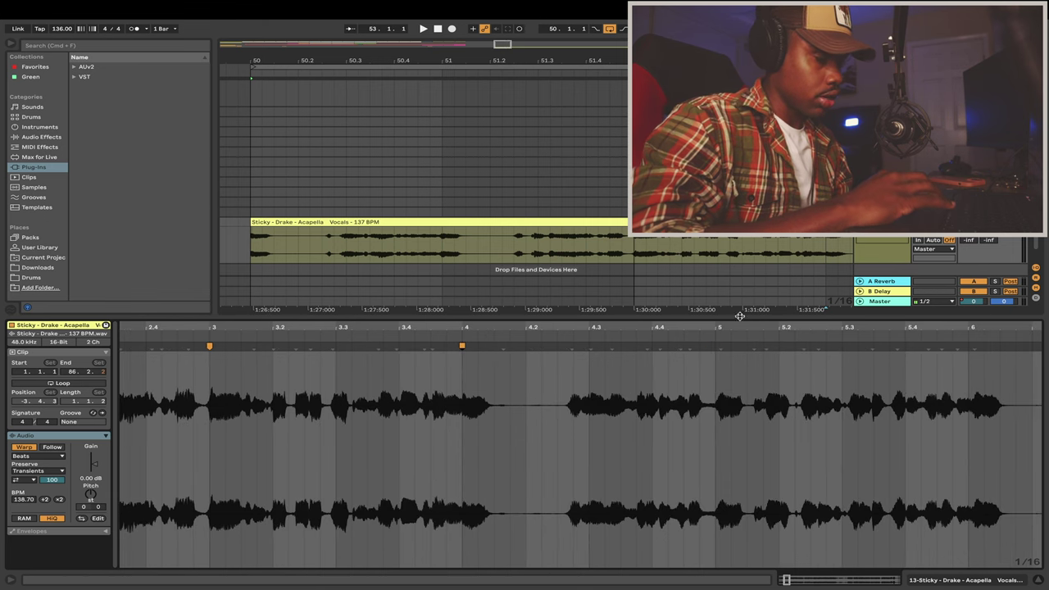
{"action": "mouse_move", "coordinate": [721, 328]}
{"action": "left_mouse_down"}
{"action": "mouse_move", "coordinate": [721, 348]}
{"action": "mouse_move", "coordinate": [695, 344]}
{"action": "mouse_move", "coordinate": [679, 320]}
{"action": "mouse_move", "coordinate": [577, 326]}
{"action": "left_mouse_up"}
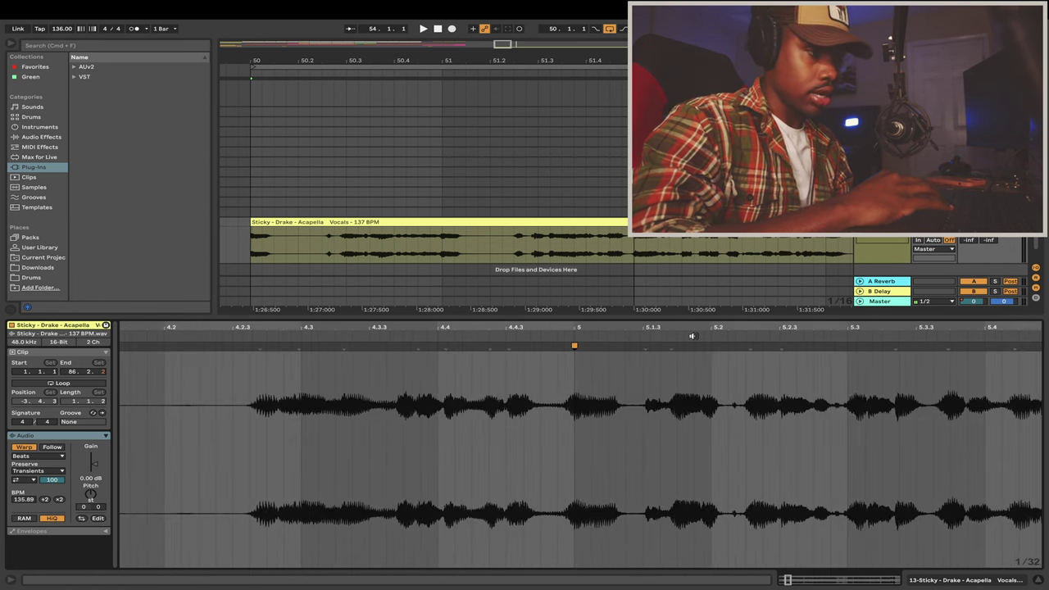
{"action": "scroll", "coordinate": [693, 337], "scroll_direction": "right", "scroll_amount": 5}
{"action": "scroll", "coordinate": [692, 336], "scroll_direction": "right", "scroll_amount": 4}
{"action": "double_click", "coordinate": [746, 348]}
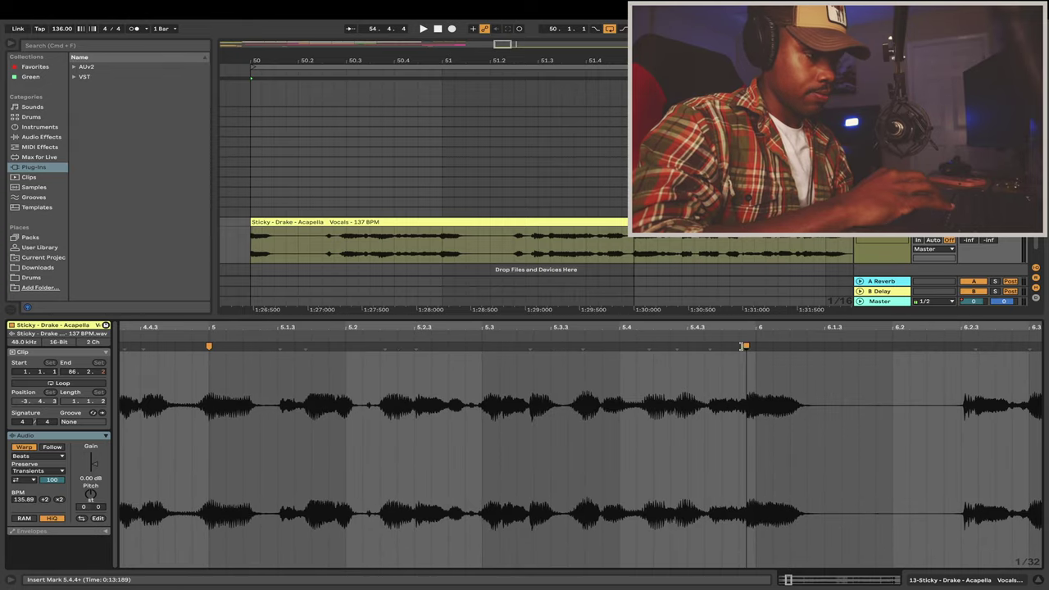
{"action": "left_click_drag", "start_coordinate": [746, 348], "coordinate": [753, 348]}
- Extend the loop from bar 50 to bar 54 and play the warped vocal with the metronome on
{"action": "key", "text": "o"}
{"action": "left_click_drag", "start_coordinate": [363, 62], "coordinate": [350, 55]}
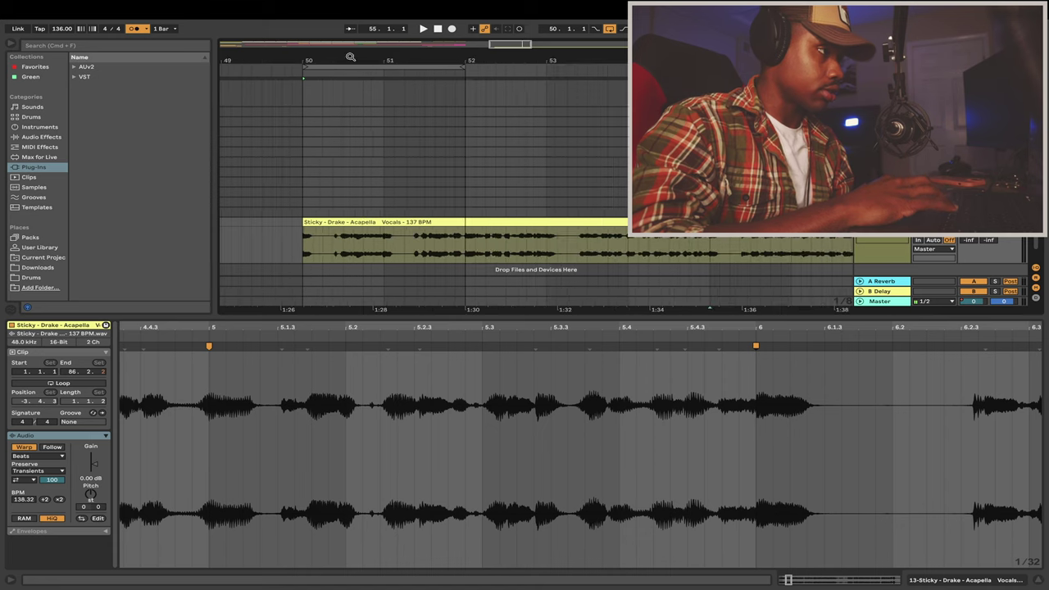
{"action": "left_click_drag", "start_coordinate": [467, 67], "coordinate": [629, 68]}
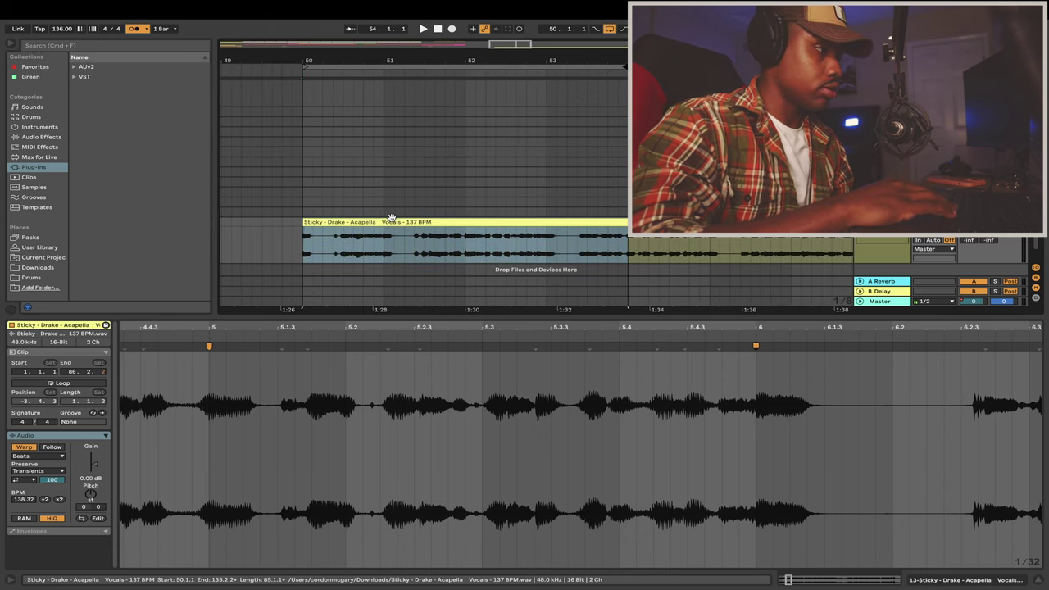
{"action": "key", "text": "space"}
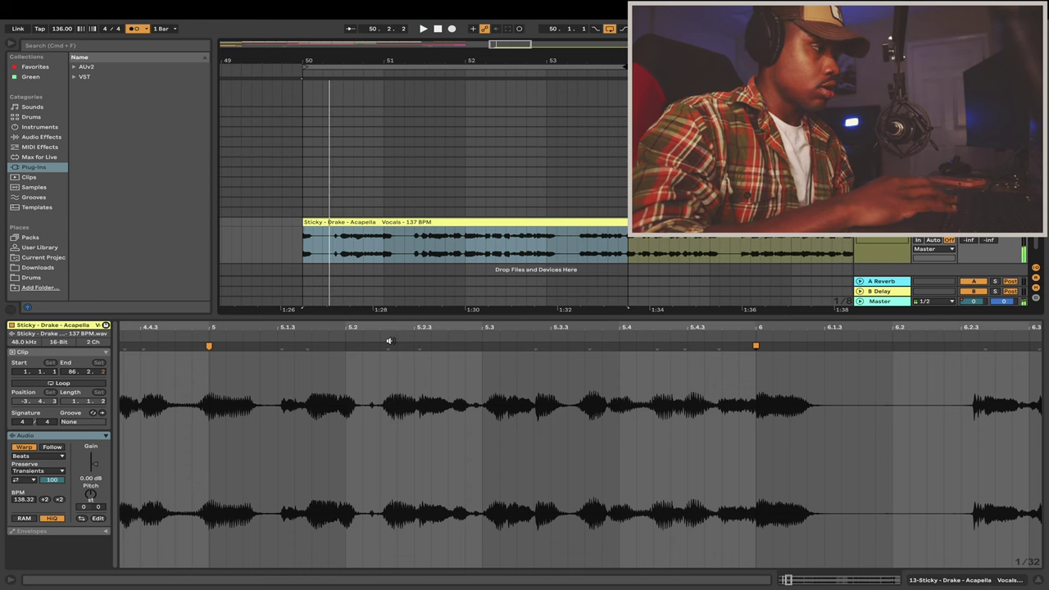
- Select the acapella clip and review its available warp modes, including Beats and Complex Pro
{"action": "left_click", "coordinate": [417, 222]}
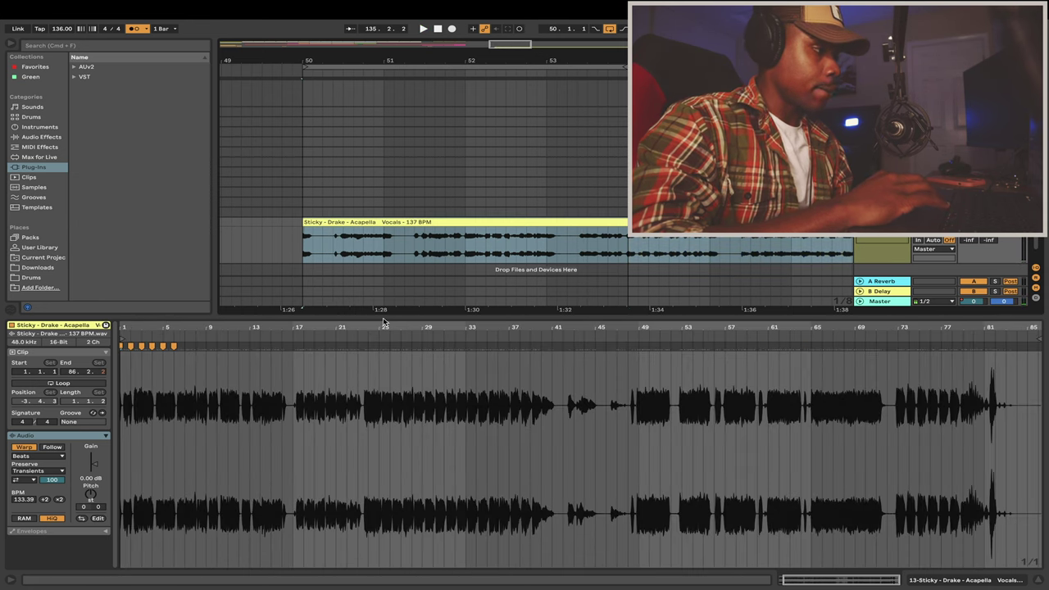
{"action": "left_click", "coordinate": [47, 457]}
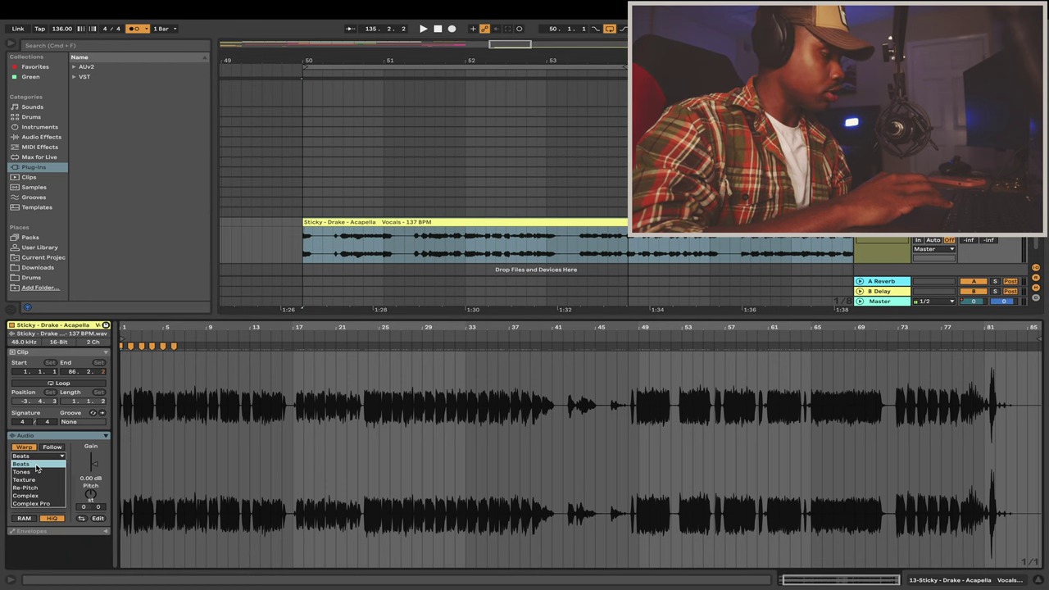
{"action": "left_click", "coordinate": [40, 464]}
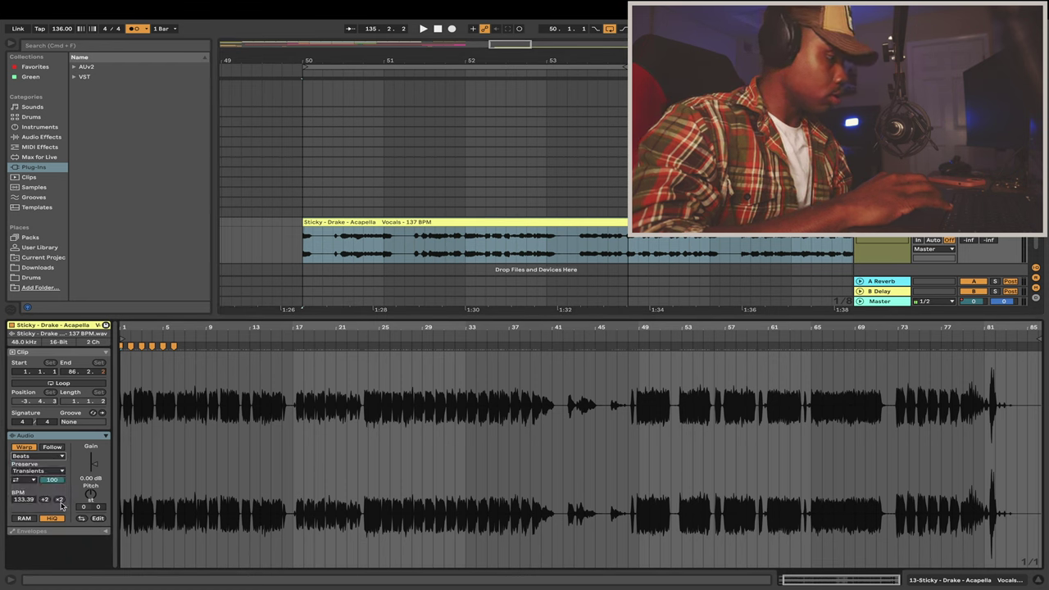
{"action": "left_click", "coordinate": [33, 457]}
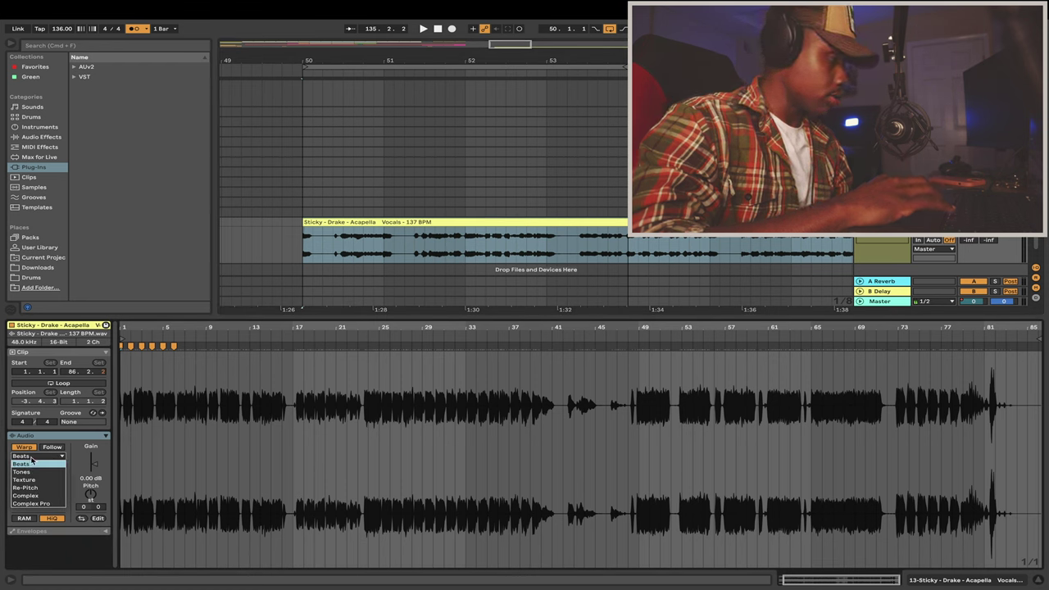
{"action": "left_click", "coordinate": [36, 504]}
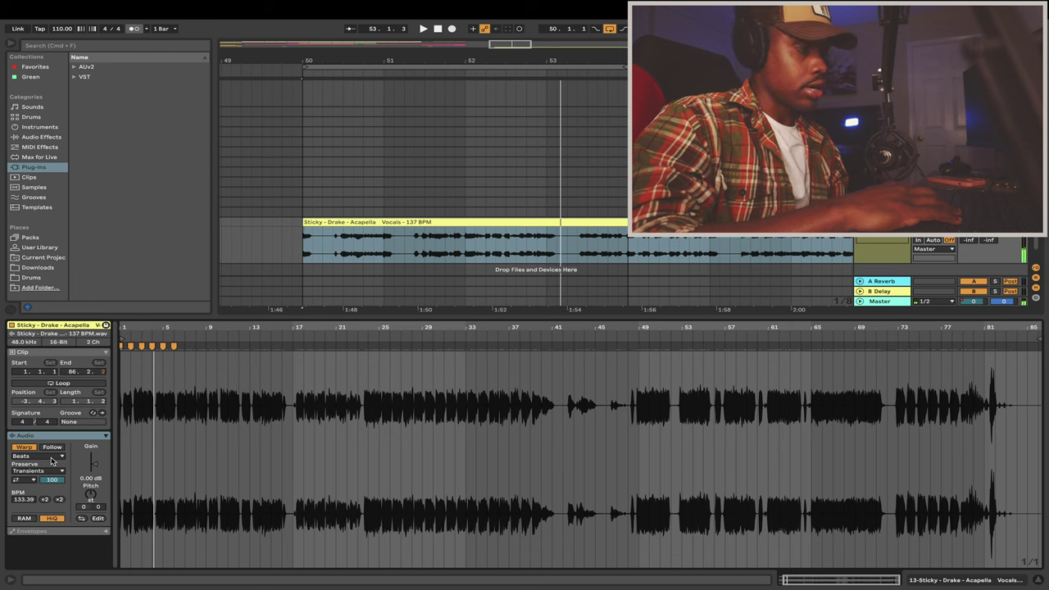
- Set the acapella clip's warp mode to Complex Pro and play the vocal at 110 BPM
{"action": "left_click", "coordinate": [50, 461]}
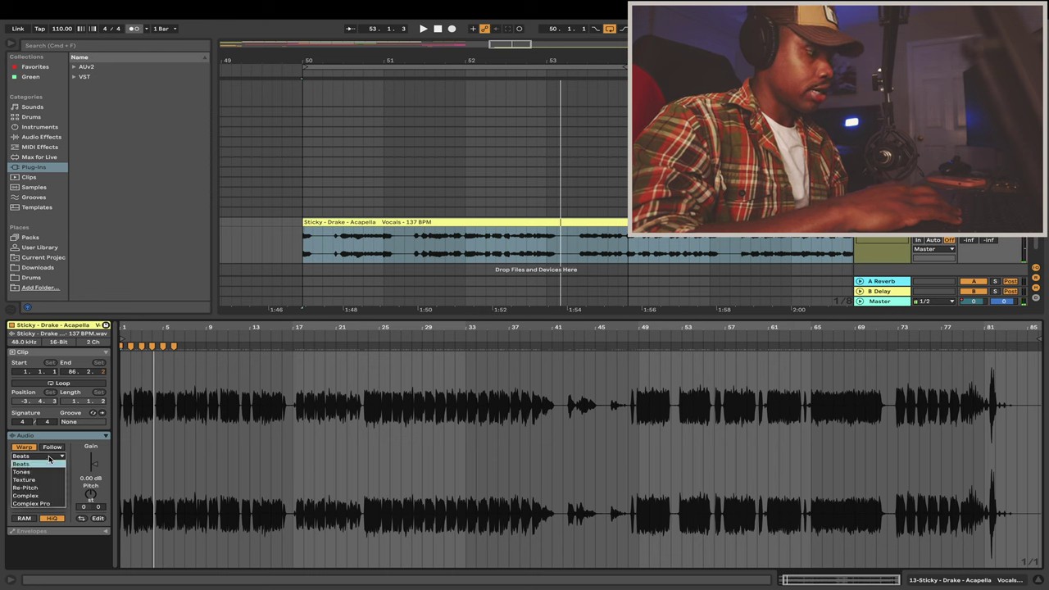
{"action": "left_click", "coordinate": [45, 504]}
{"action": "key", "text": "space"}
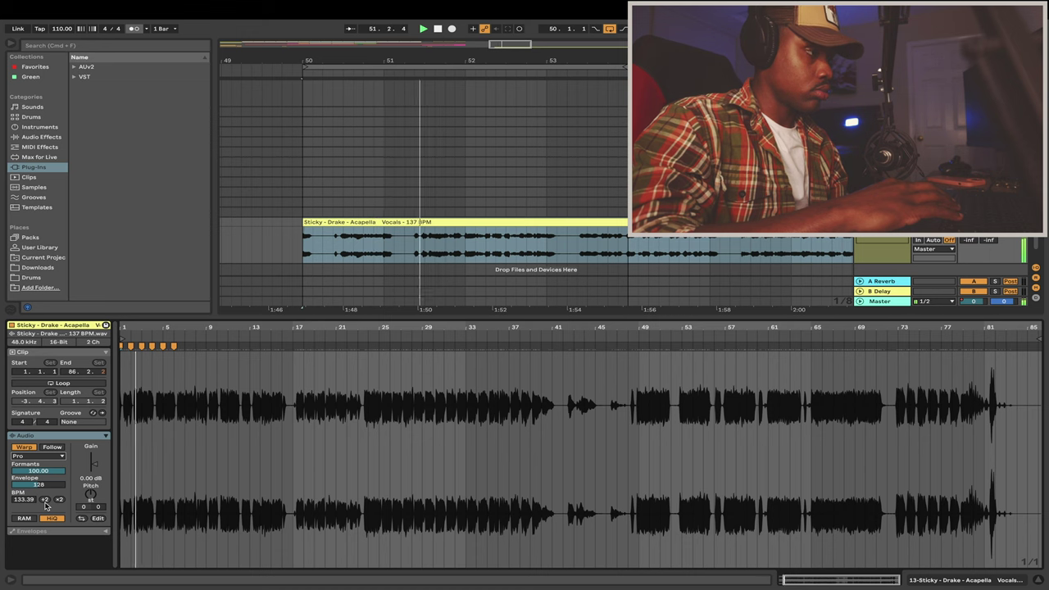
{"action": "left_click", "coordinate": [53, 459]}
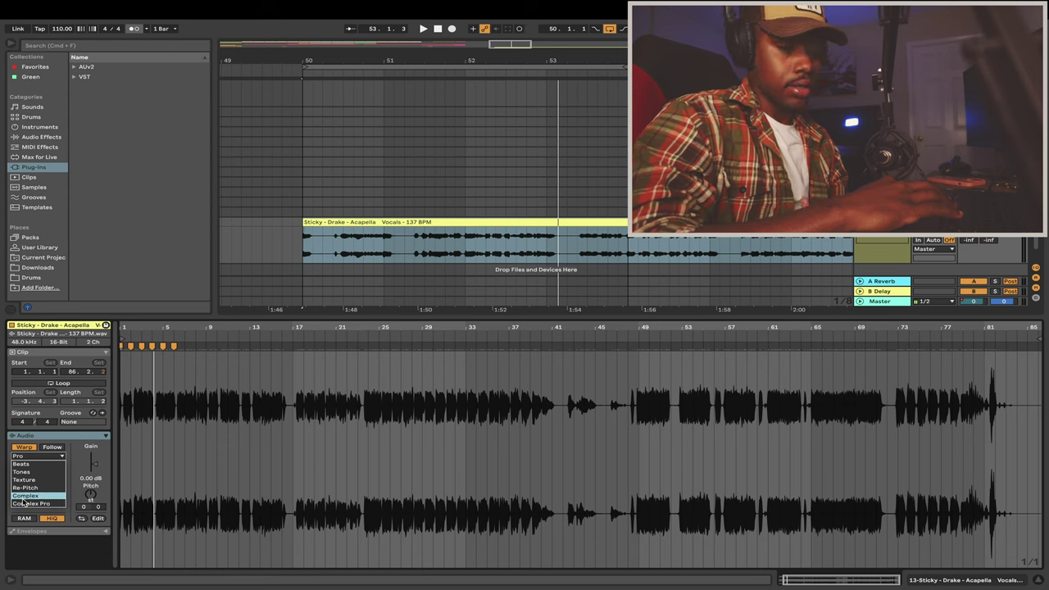
{"action": "left_click", "coordinate": [28, 503]}
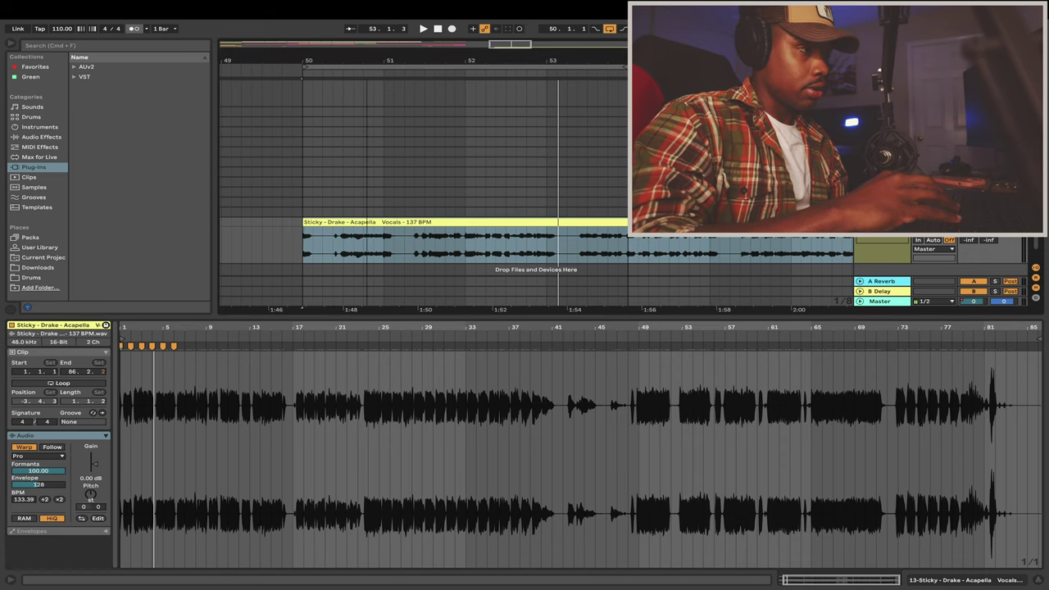
- Lower the project tempo to 80 BPM and play the warped vocal
{"action": "left_click_drag", "start_coordinate": [368, 61], "coordinate": [367, 45]}
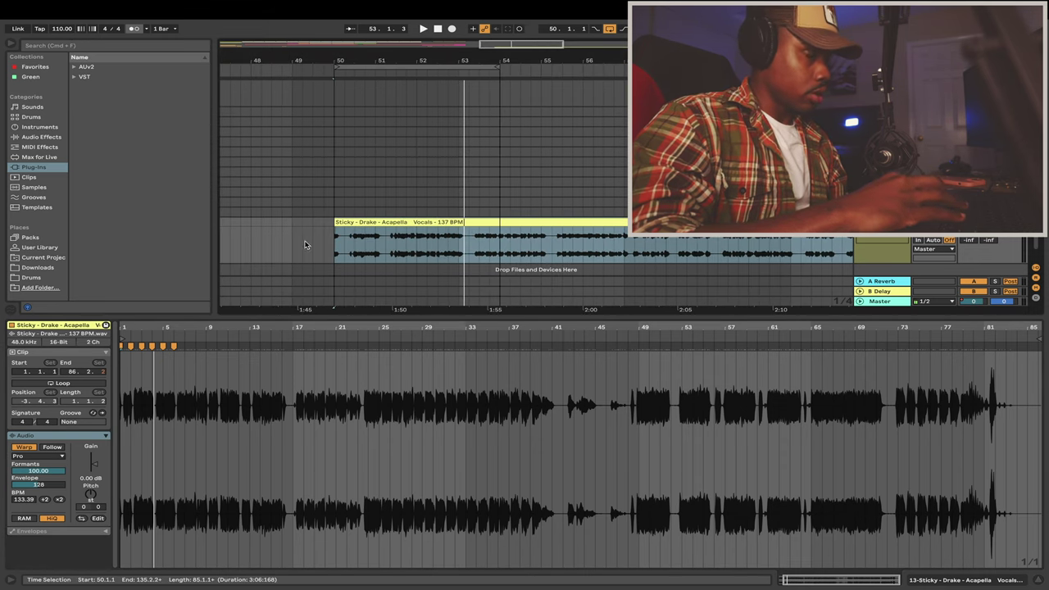
{"action": "left_click_drag", "start_coordinate": [62, 29], "coordinate": [62, 54]}
{"action": "key", "text": "space"}
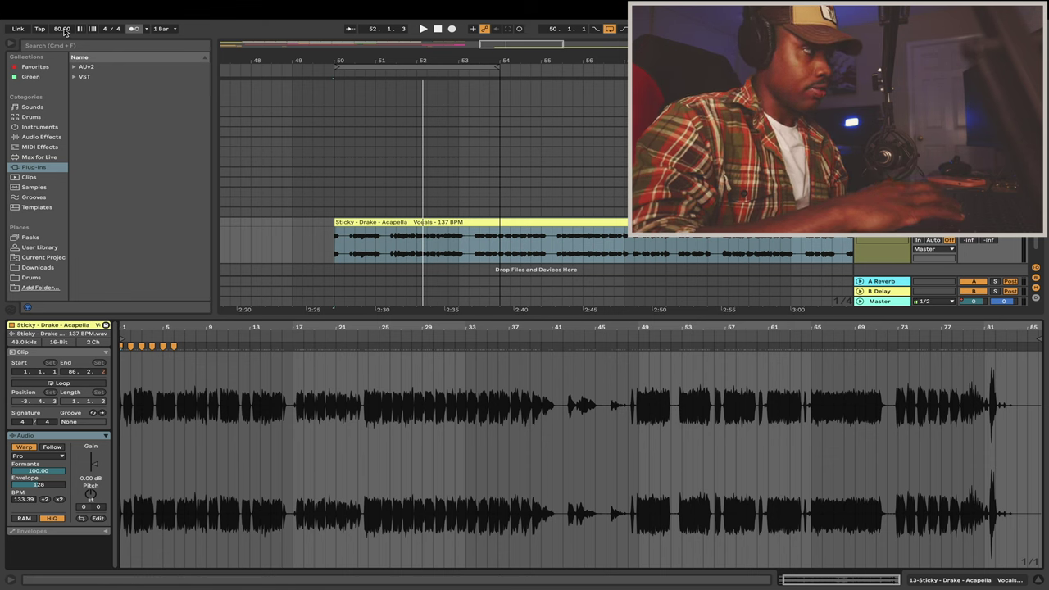
{"action": "left_click", "coordinate": [63, 30]}
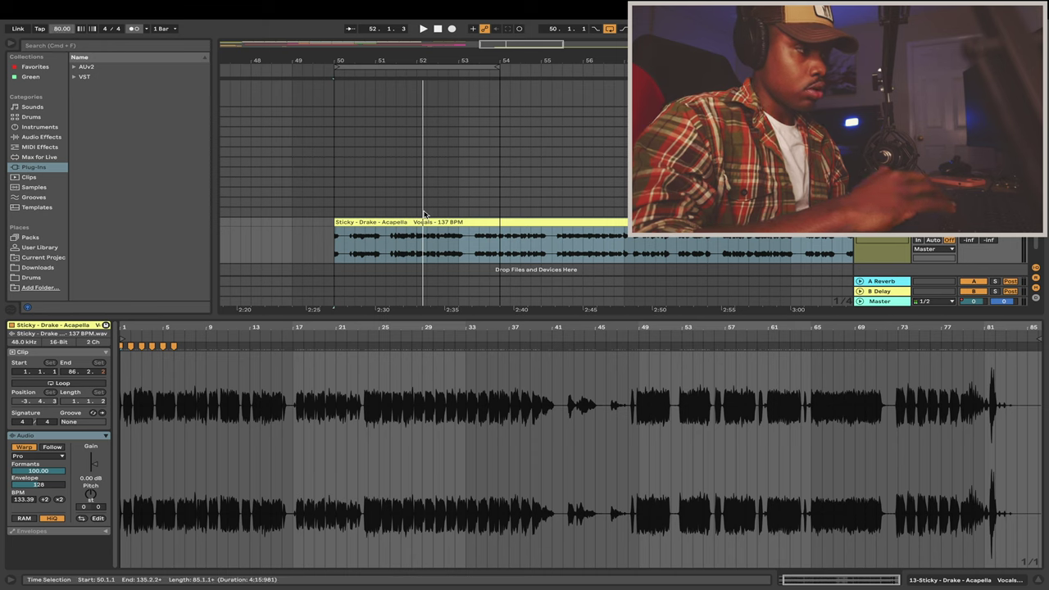
- Halve the acapella clip's tempo to 66.70 BPM and play it against the metronome
{"action": "left_click", "coordinate": [395, 222]}
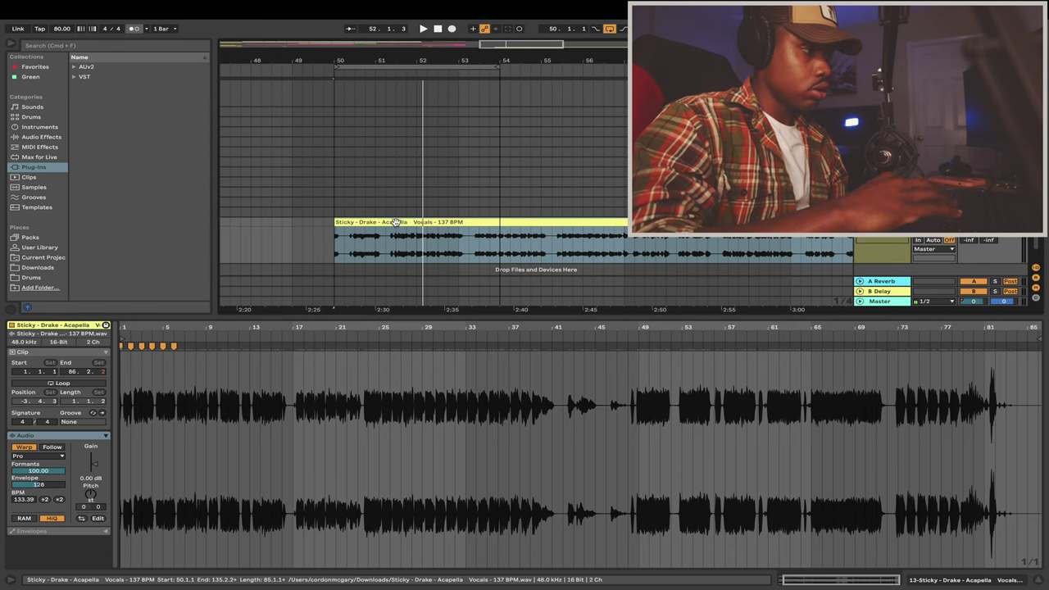
{"action": "left_click", "coordinate": [45, 500]}
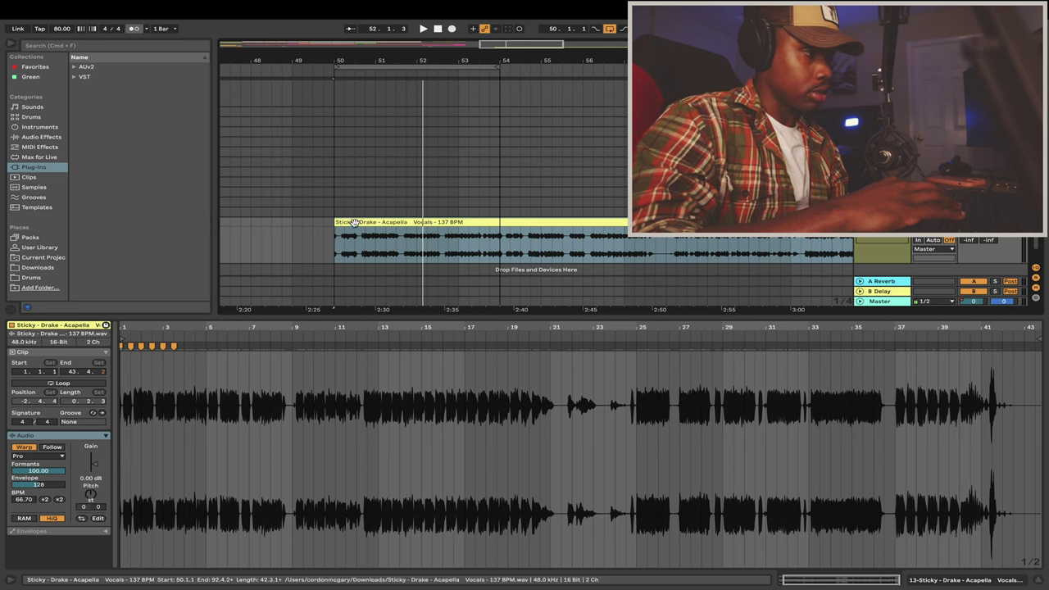
{"action": "left_click", "coordinate": [133, 29]}
{"action": "key", "text": "space"}
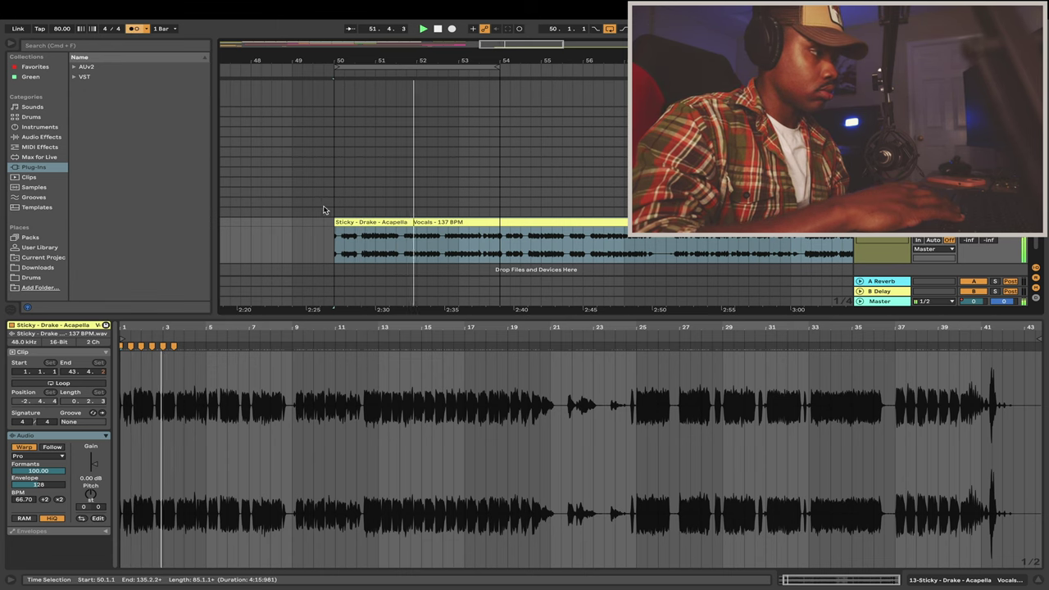
{"action": "key", "text": "space"}
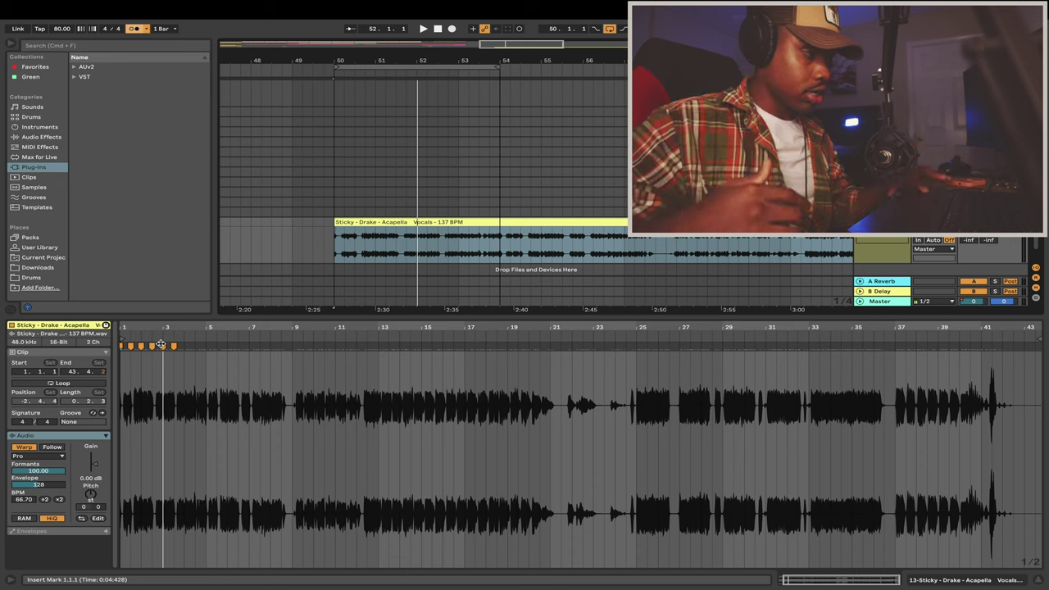
- Halve the acapella clip's tempo repeatedly, down to 8.34 BPM
{"action": "left_click", "coordinate": [46, 500]}
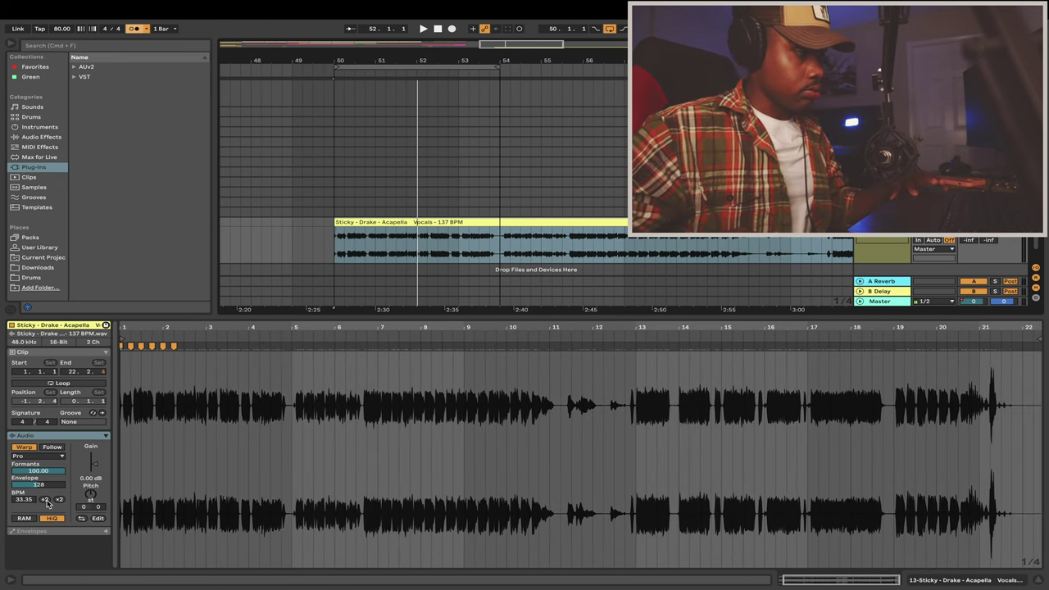
{"action": "left_click", "coordinate": [46, 500]}
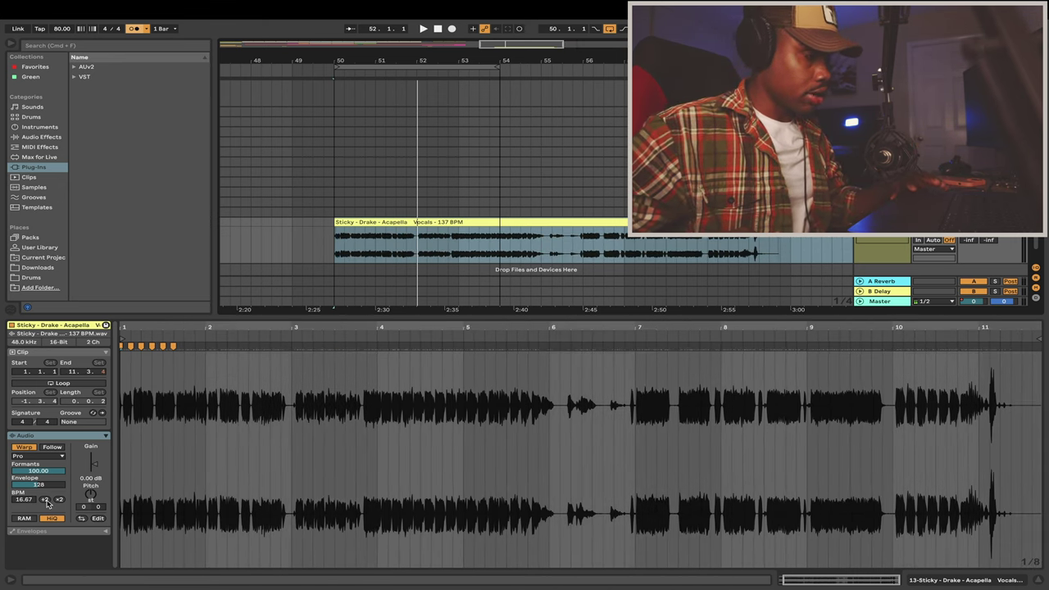
{"action": "left_click", "coordinate": [46, 500]}
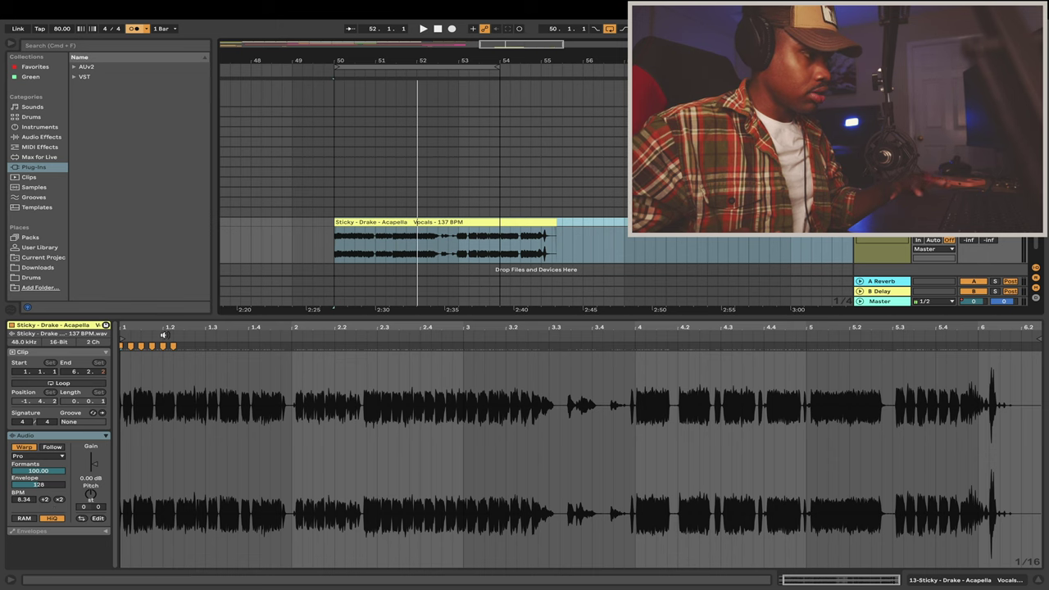
{"action": "left_click", "coordinate": [46, 500]}
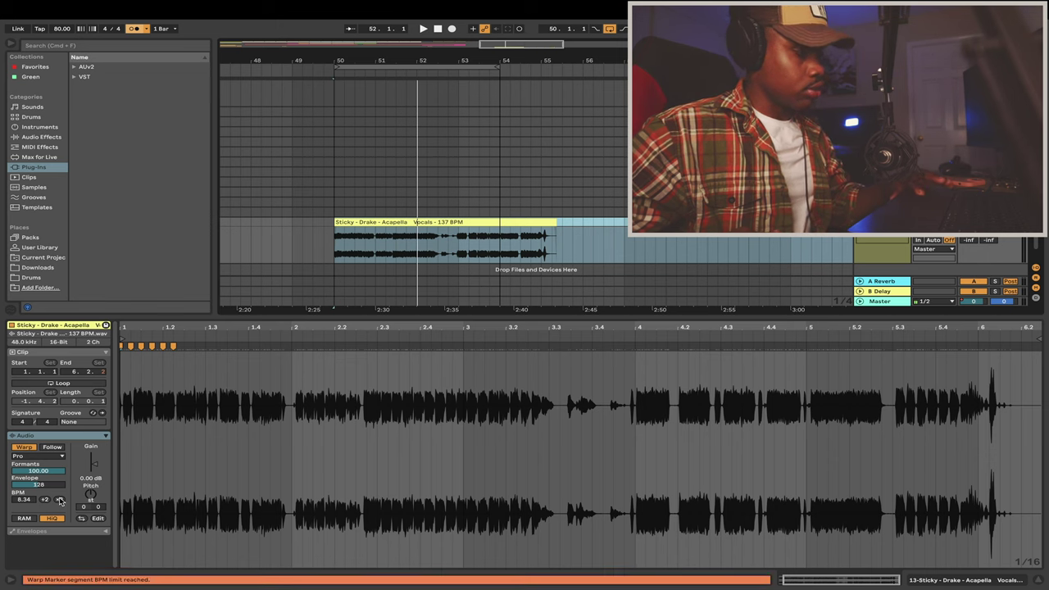
- Double the acapella clip's tempo repeatedly, back up to 133.39 BPM
{"action": "left_click", "coordinate": [60, 500]}
{"action": "left_click", "coordinate": [60, 500]}
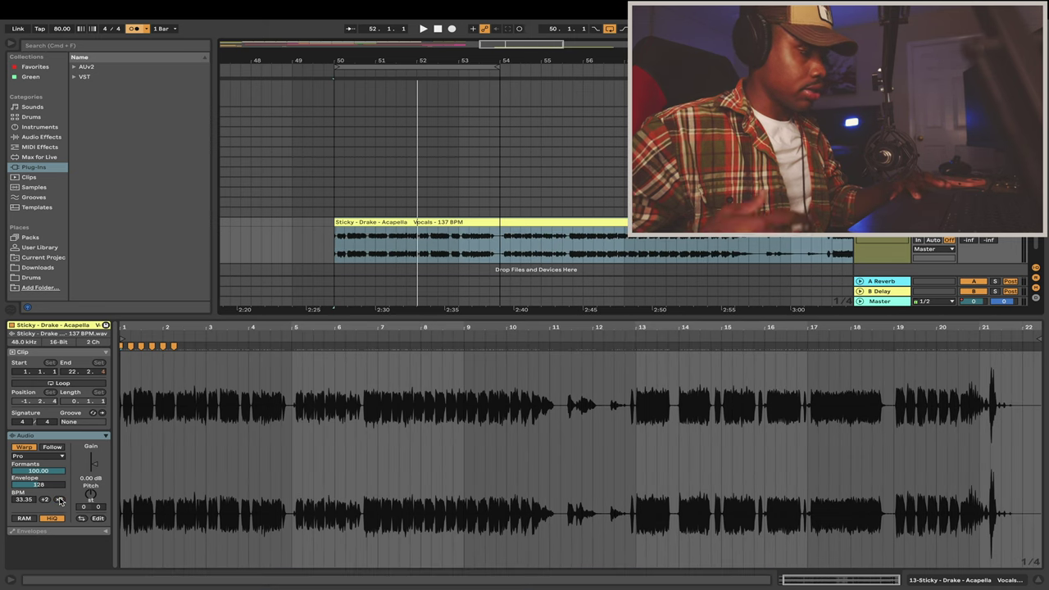
{"action": "left_click", "coordinate": [60, 501]}
{"action": "left_click", "coordinate": [60, 500]}
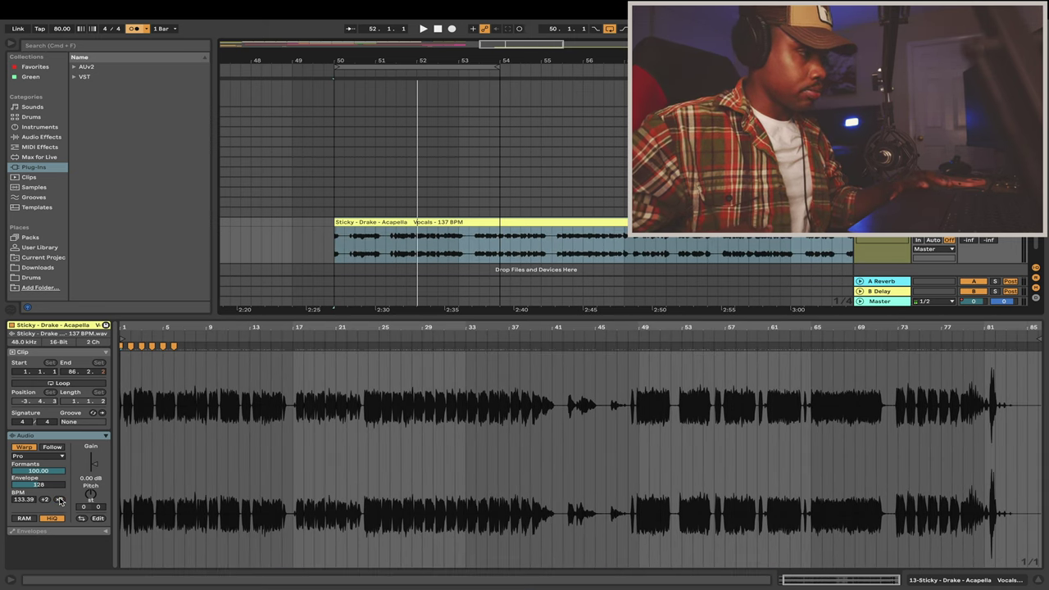
{"action": "left_click", "coordinate": [60, 501]}
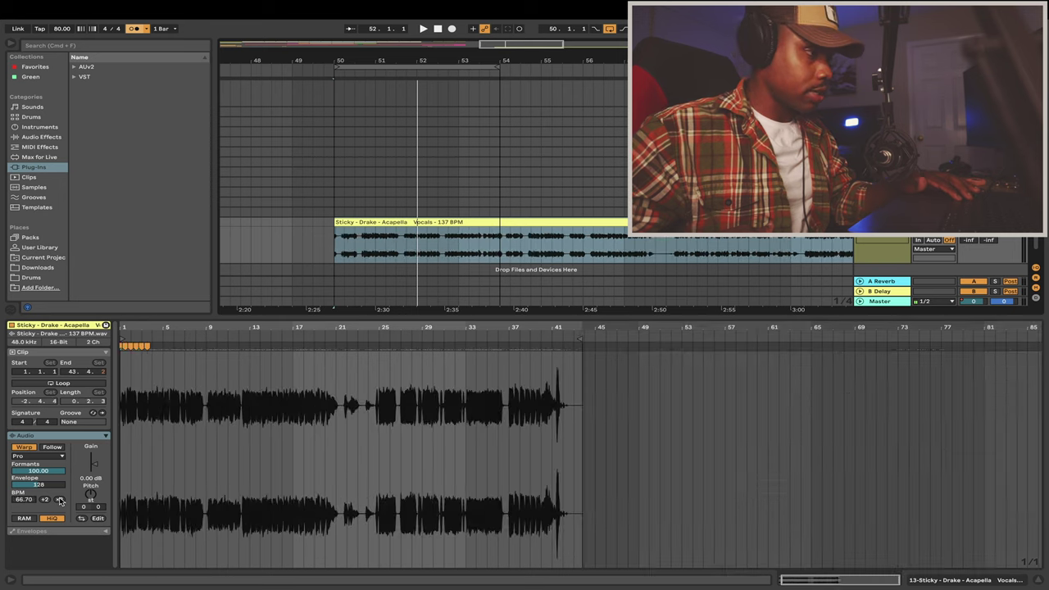
{"action": "left_click", "coordinate": [60, 500]}
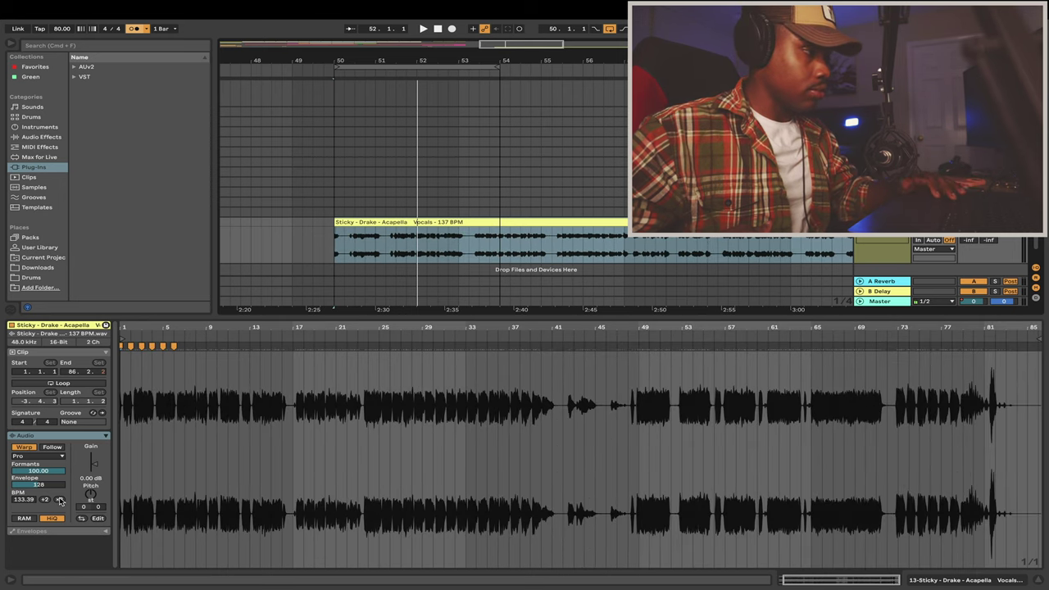
- Place the drum clip from the Session view into the Arrangement's Drum Rack track at bar 50, above the acapella
{"action": "left_click_drag", "start_coordinate": [344, 60], "coordinate": [343, 75]}
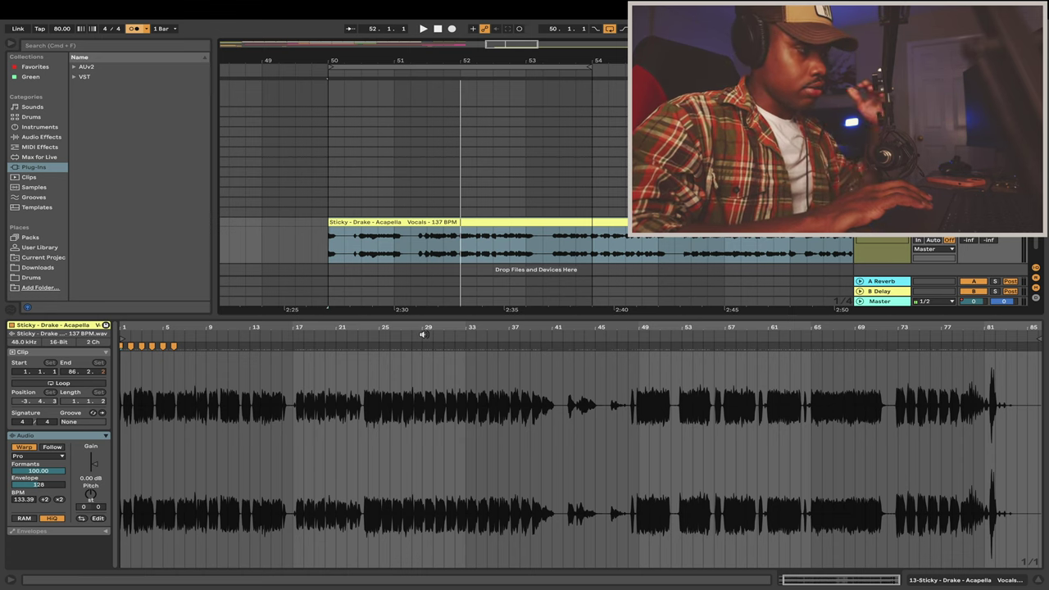
{"action": "key", "text": "Tab"}
{"action": "scroll", "coordinate": [246, 123], "scroll_direction": "left", "scroll_amount": 3}
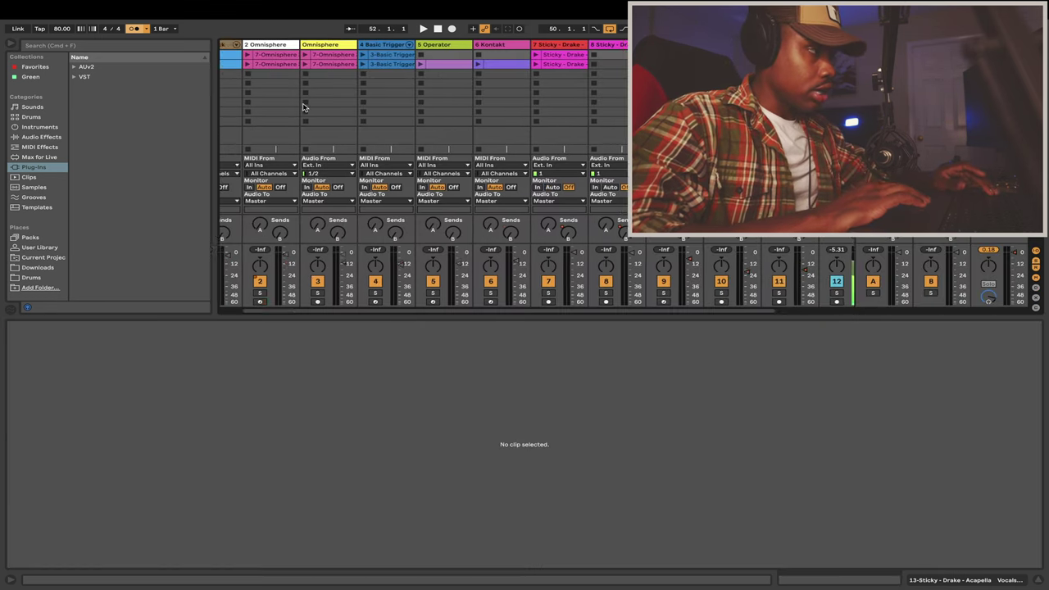
{"action": "key", "text": "Tab"}
{"action": "left_click_drag", "start_coordinate": [265, 55], "coordinate": [332, 82]}
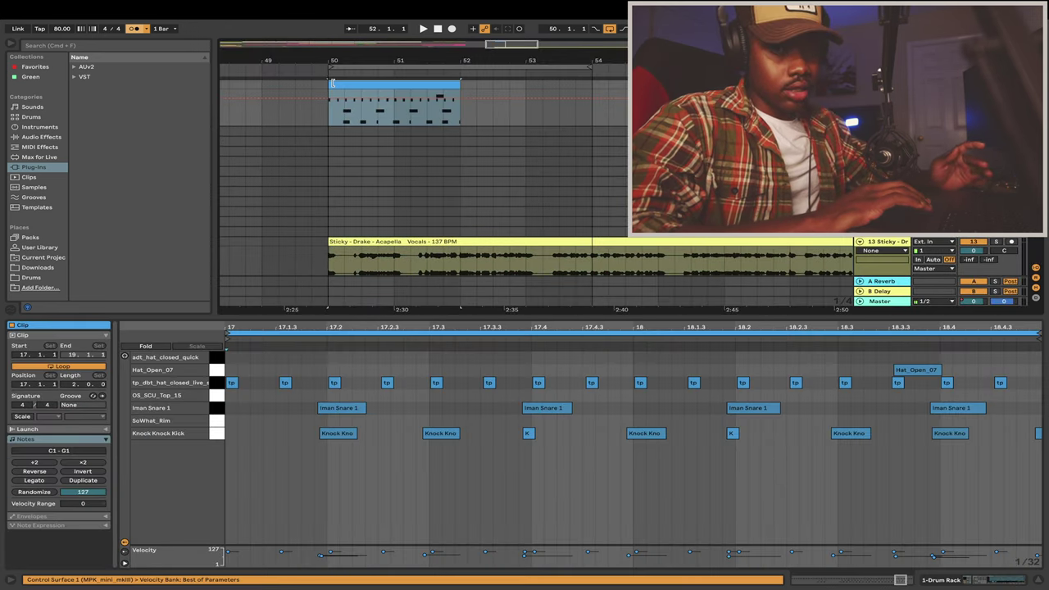
- Turn off the metronome and extend the drum clip to bar 54
{"action": "left_click", "coordinate": [131, 29]}
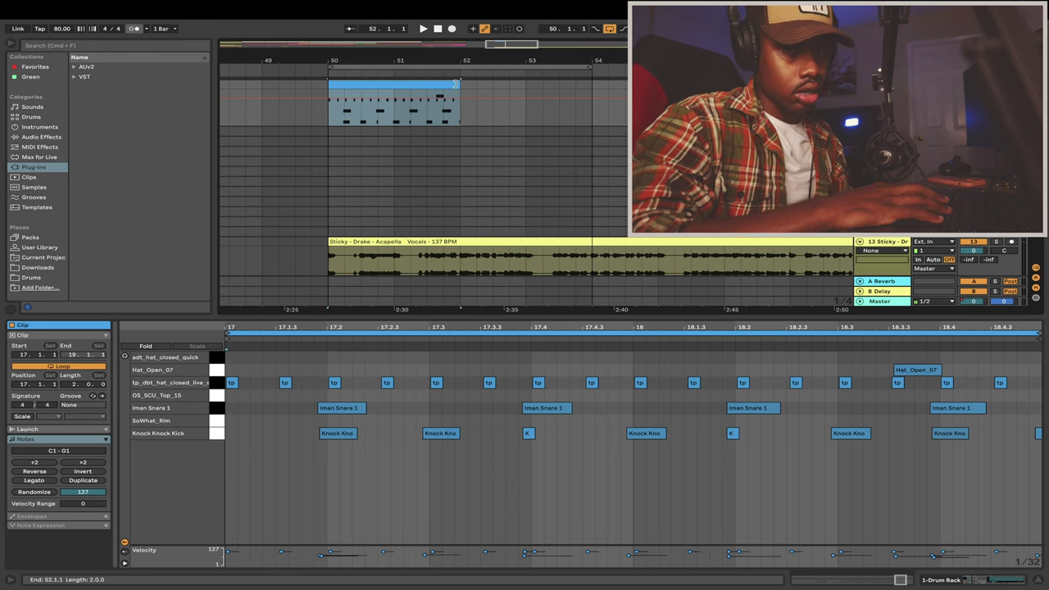
{"action": "left_click_drag", "start_coordinate": [456, 84], "coordinate": [589, 95]}
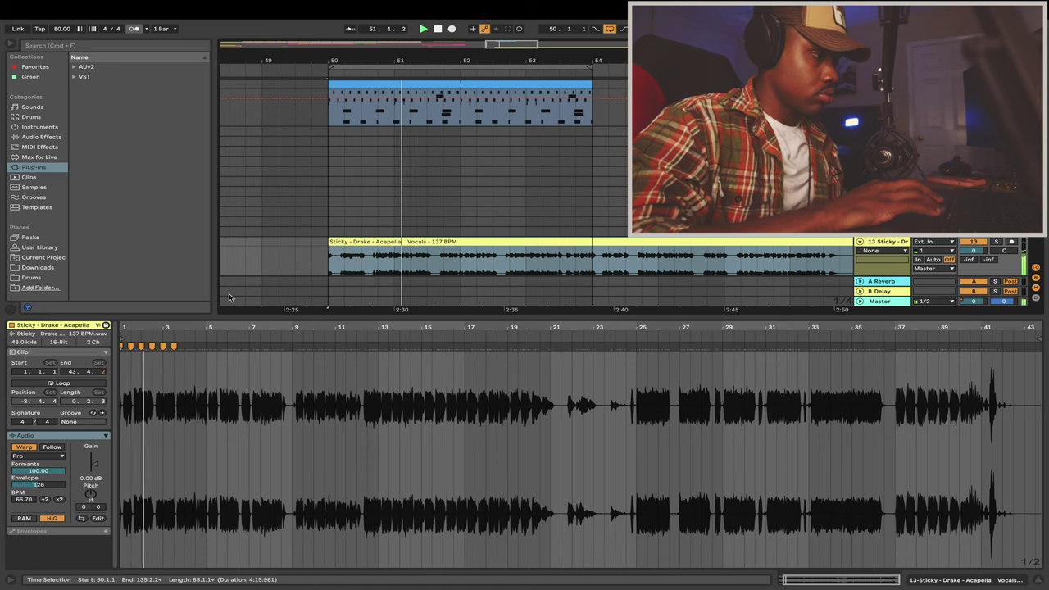
- Add a warp marker to the acapella clip just before bar 5 and align it to 5.1.1
{"action": "left_click_drag", "start_coordinate": [168, 329], "coordinate": [222, 436]}
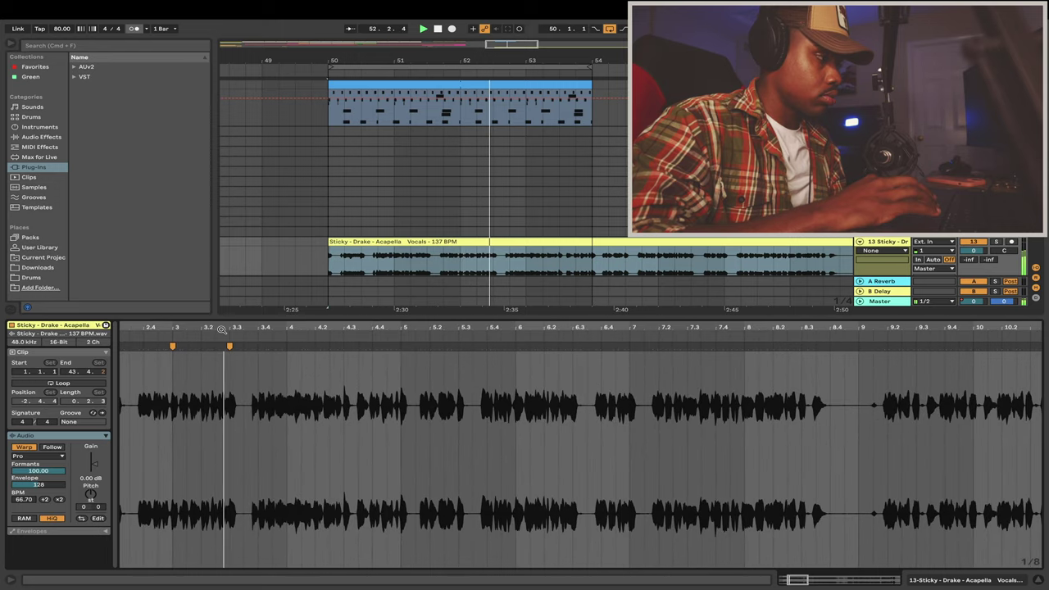
{"action": "left_click_drag", "start_coordinate": [290, 328], "coordinate": [291, 358]}
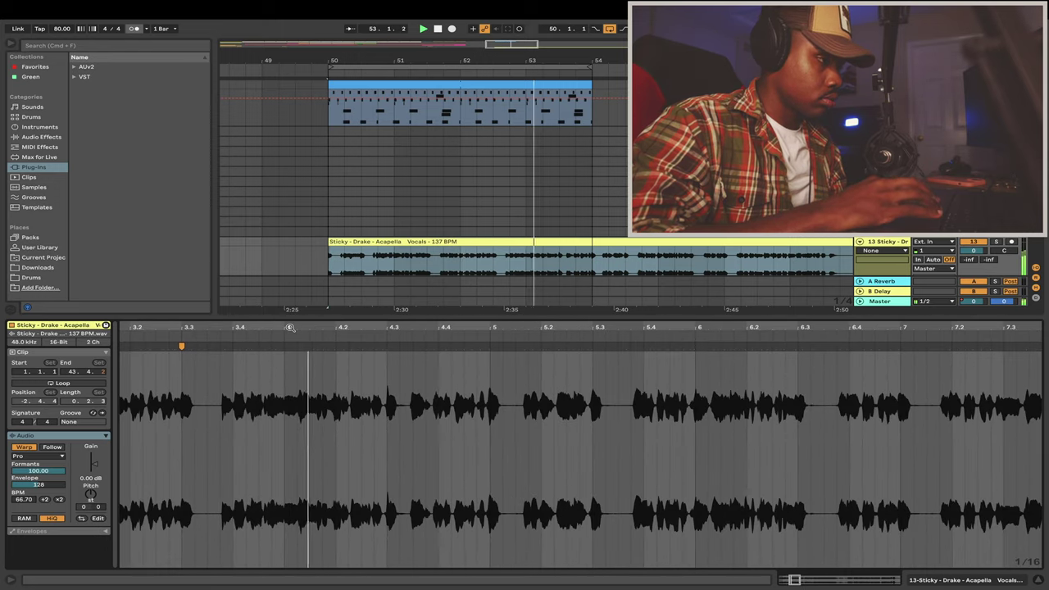
{"action": "left_click", "coordinate": [487, 348]}
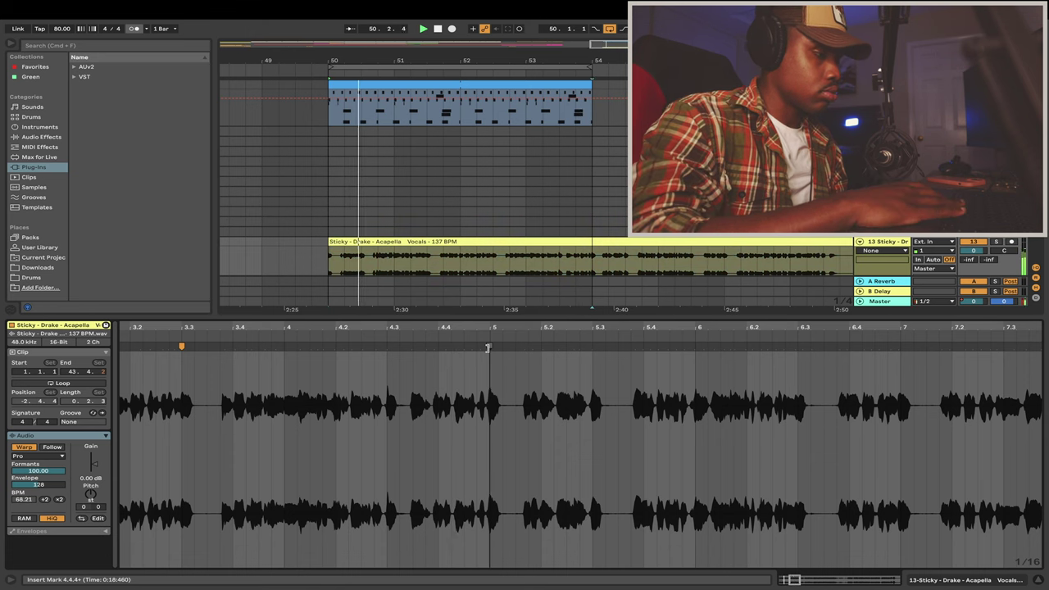
{"action": "left_click_drag", "start_coordinate": [488, 348], "coordinate": [491, 348]}
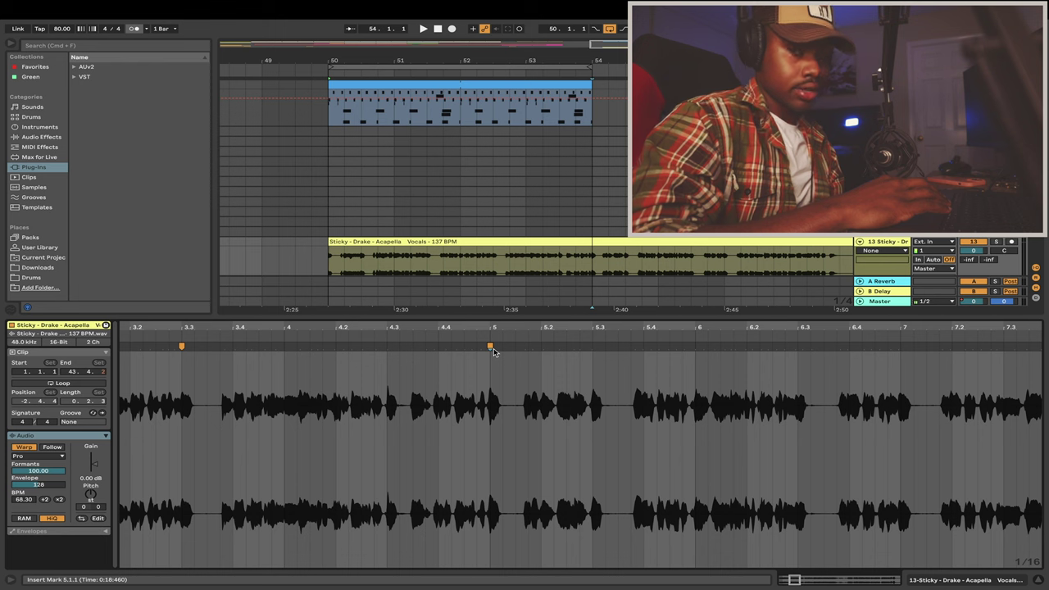
- Look through the rest of the acapella waveform up to about bar 23 for places needing warp markers
{"action": "scroll", "coordinate": [493, 352], "scroll_direction": "right", "scroll_amount": 10}
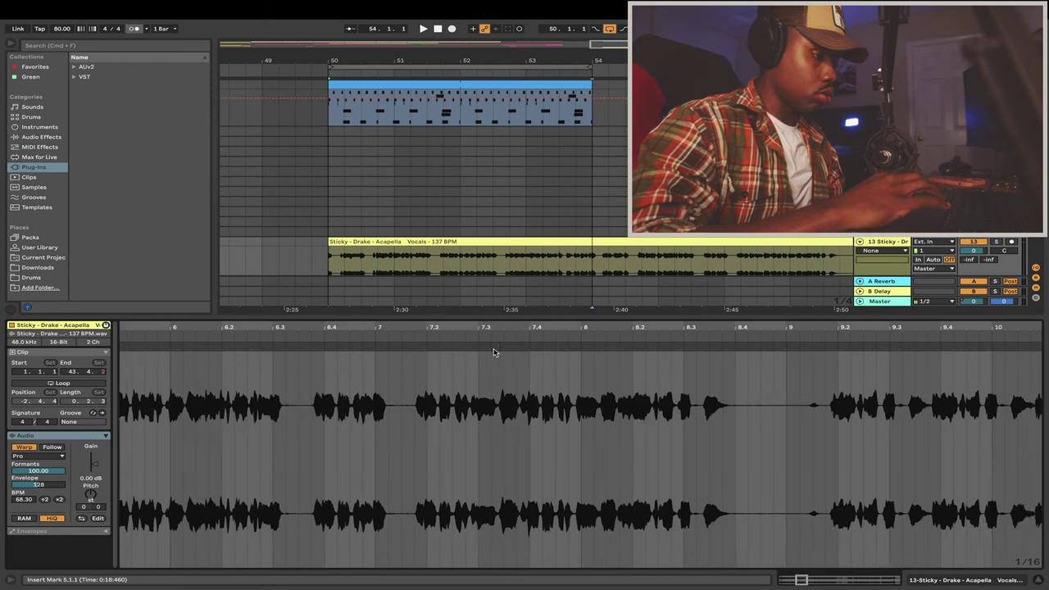
{"action": "scroll", "coordinate": [494, 352], "scroll_direction": "right", "scroll_amount": 20}
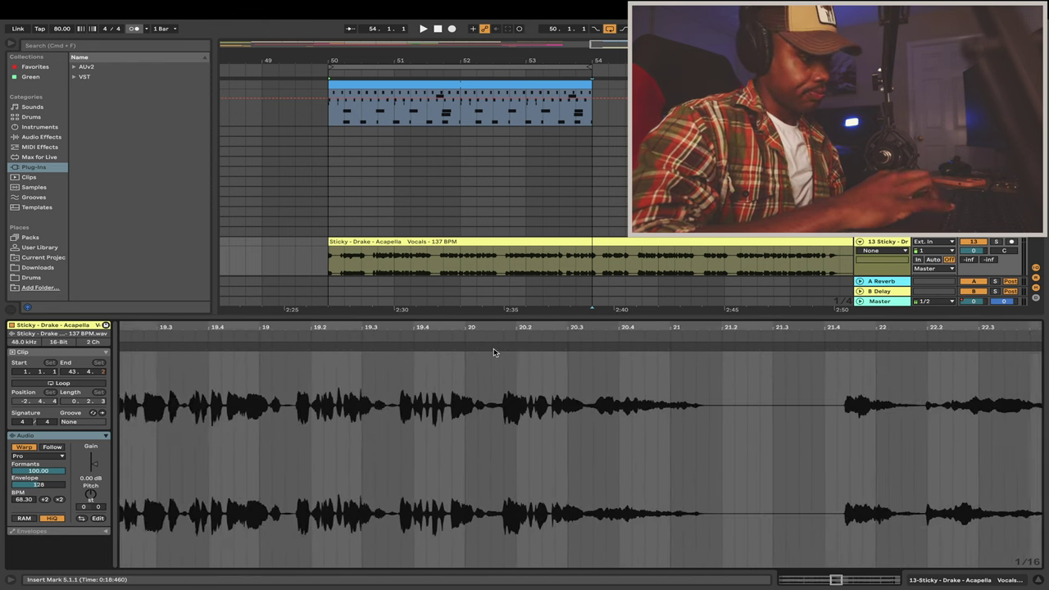
{"action": "left_click", "coordinate": [345, 346]}
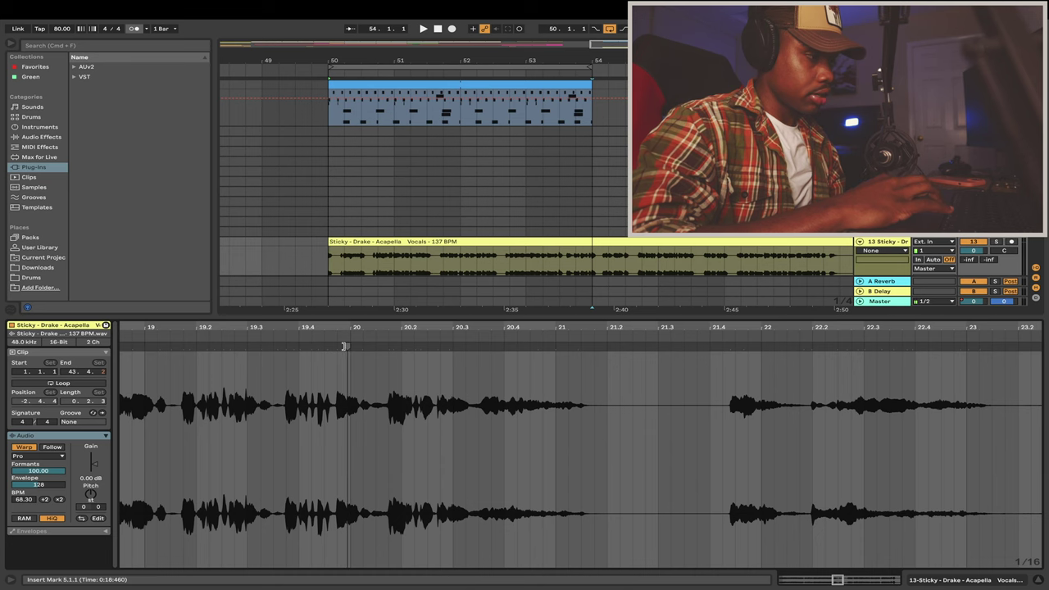
{"action": "scroll", "coordinate": [345, 346], "scroll_direction": "left", "scroll_amount": 4}
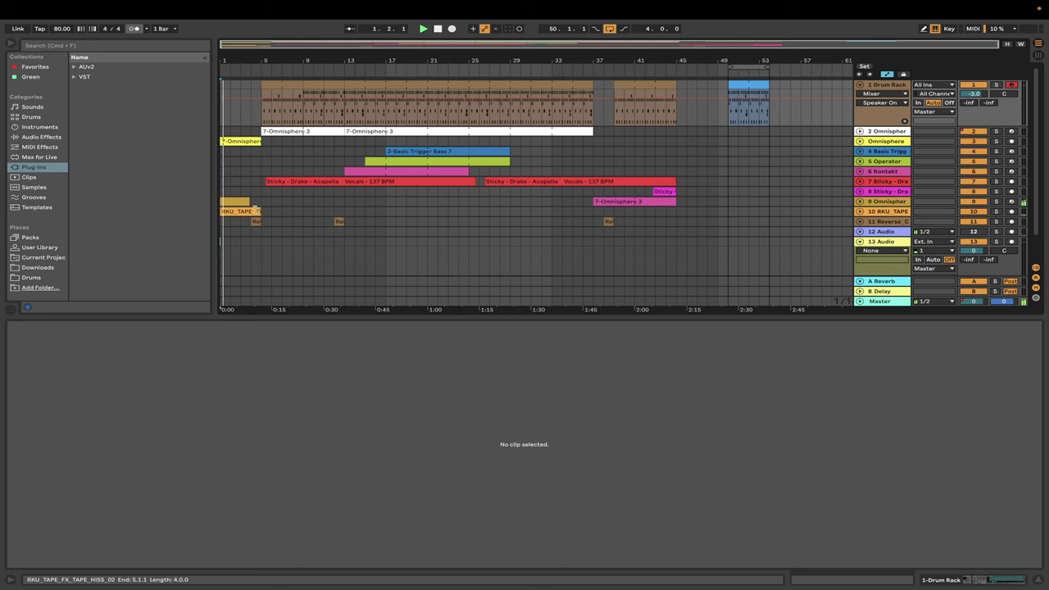
- Inspect the intro's tape hiss, Omnisphere melody and frozen Omnisphere clips while the arrangement plays
{"action": "left_click", "coordinate": [257, 211]}
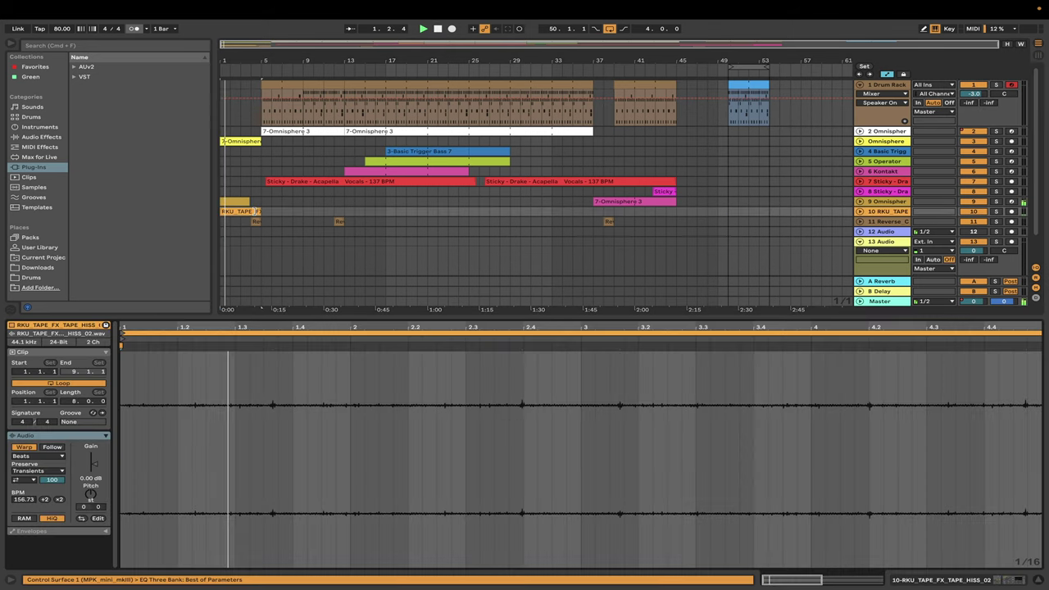
{"action": "left_click", "coordinate": [239, 202]}
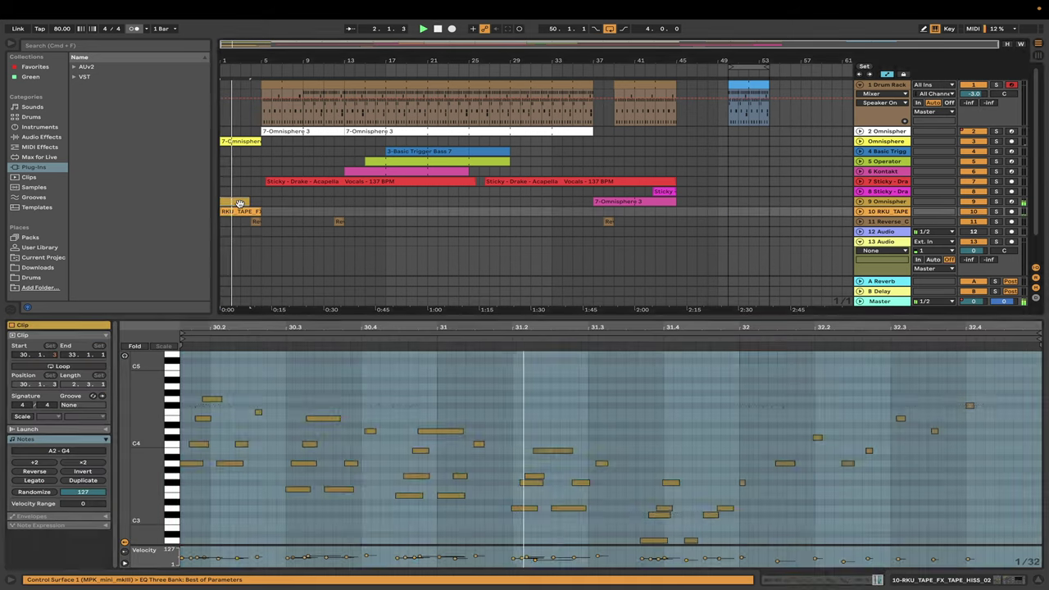
{"action": "scroll", "coordinate": [406, 347], "scroll_direction": "left", "scroll_amount": 1}
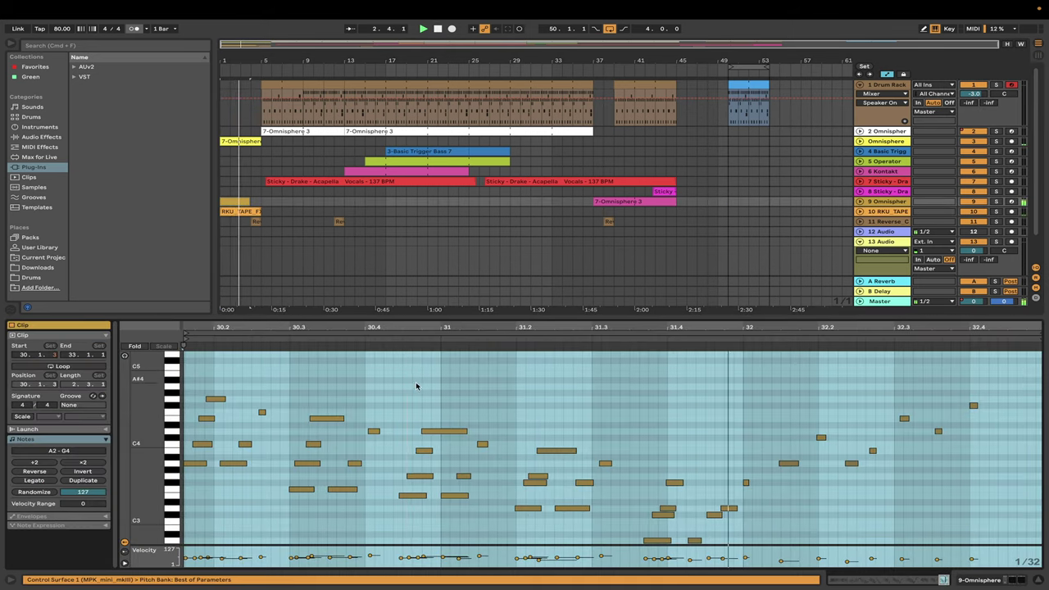
{"action": "scroll", "coordinate": [415, 382], "scroll_direction": "down", "scroll_amount": 2}
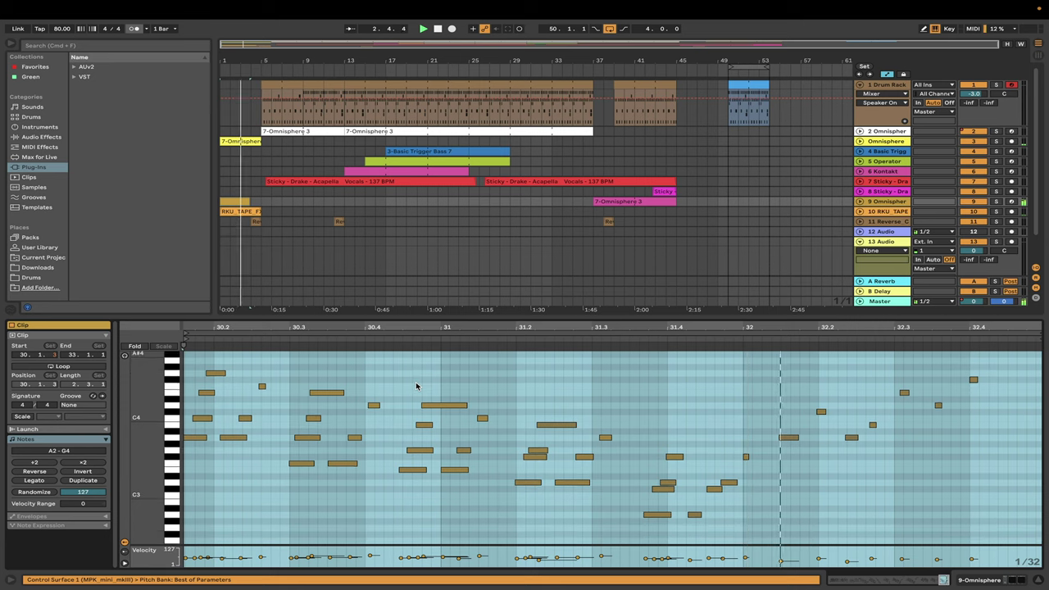
{"action": "left_click", "coordinate": [248, 140]}
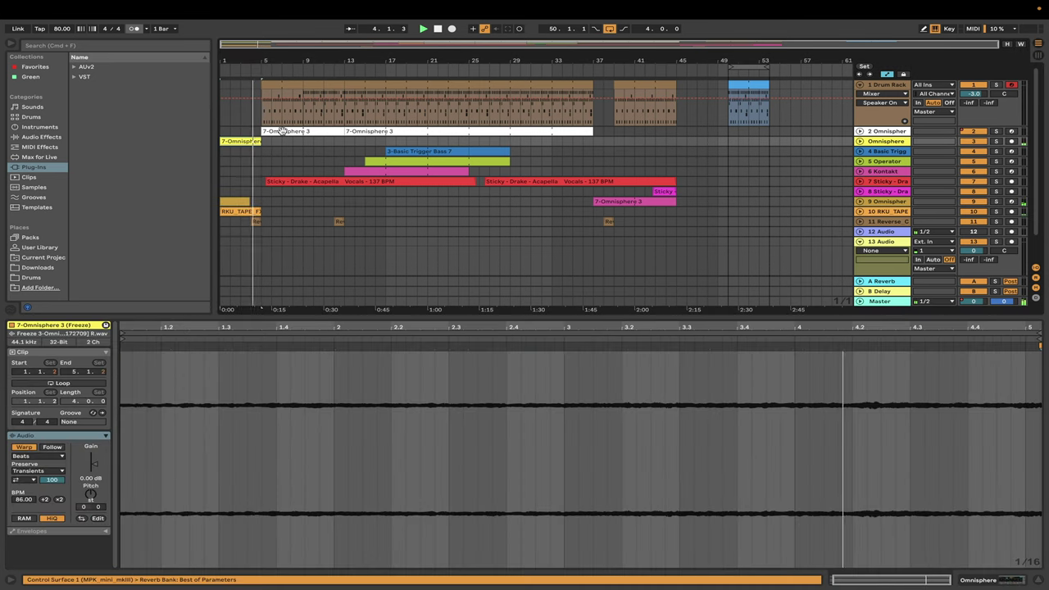
- Examine the notes of the first 7-Omnisphere 3 clip and the 2 Omnisphere track's device chain
{"action": "left_click", "coordinate": [282, 131]}
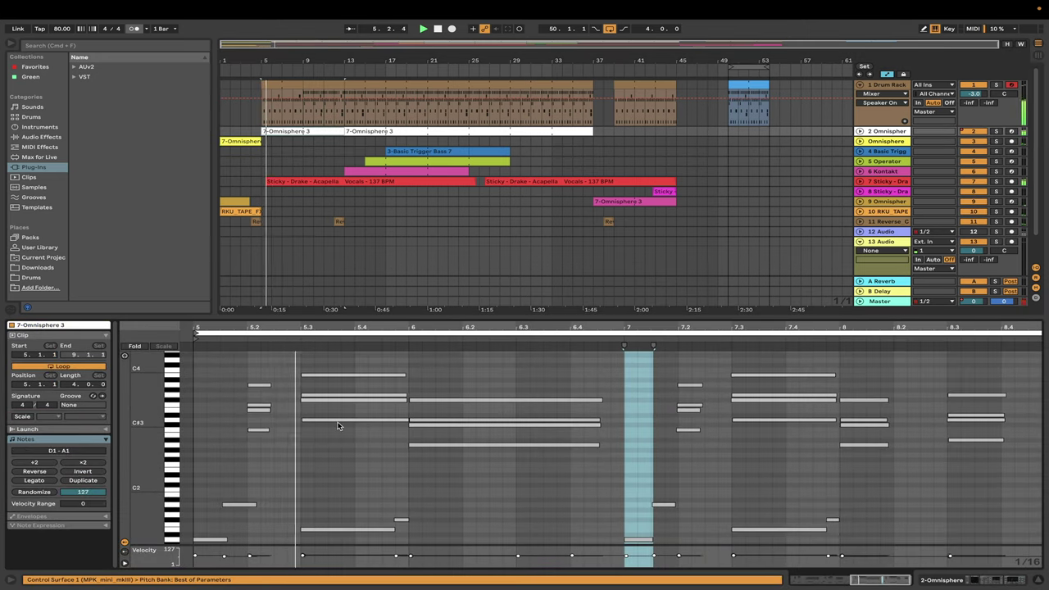
{"action": "scroll", "coordinate": [337, 426], "scroll_direction": "up", "scroll_amount": 2}
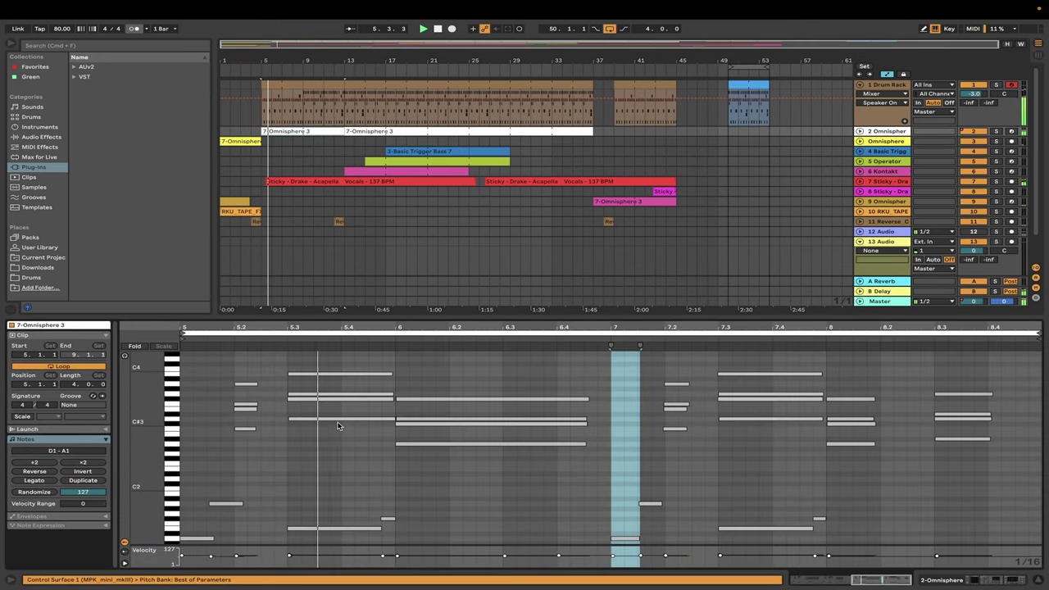
{"action": "left_click", "coordinate": [888, 133]}
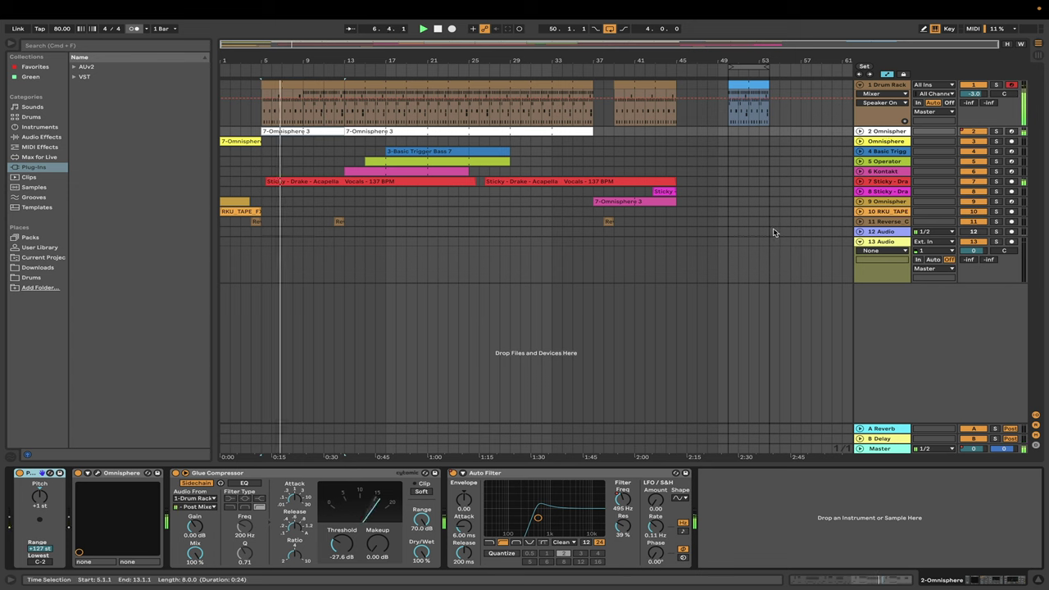
- Inspect the effects and warped clip on acapella track 7, and the drum pattern before bar 13
{"action": "left_click", "coordinate": [875, 185]}
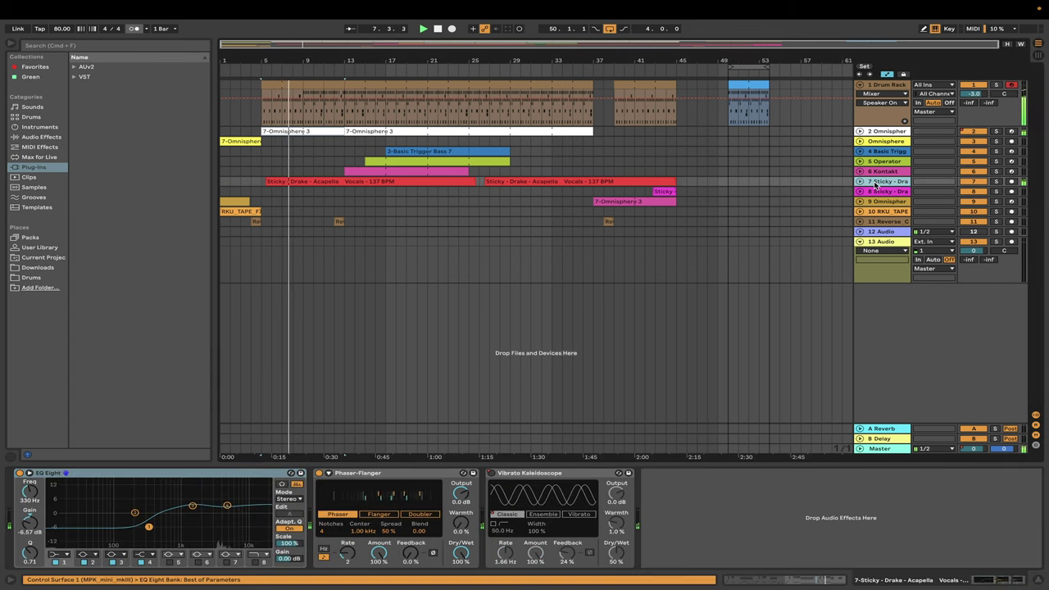
{"action": "double_click", "coordinate": [315, 181]}
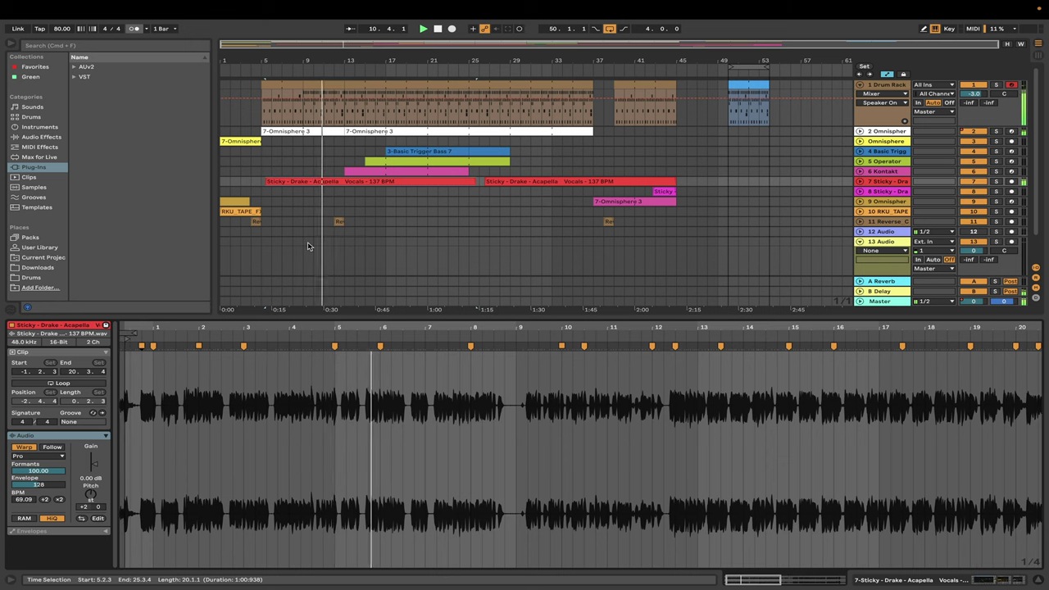
{"action": "left_click", "coordinate": [328, 85]}
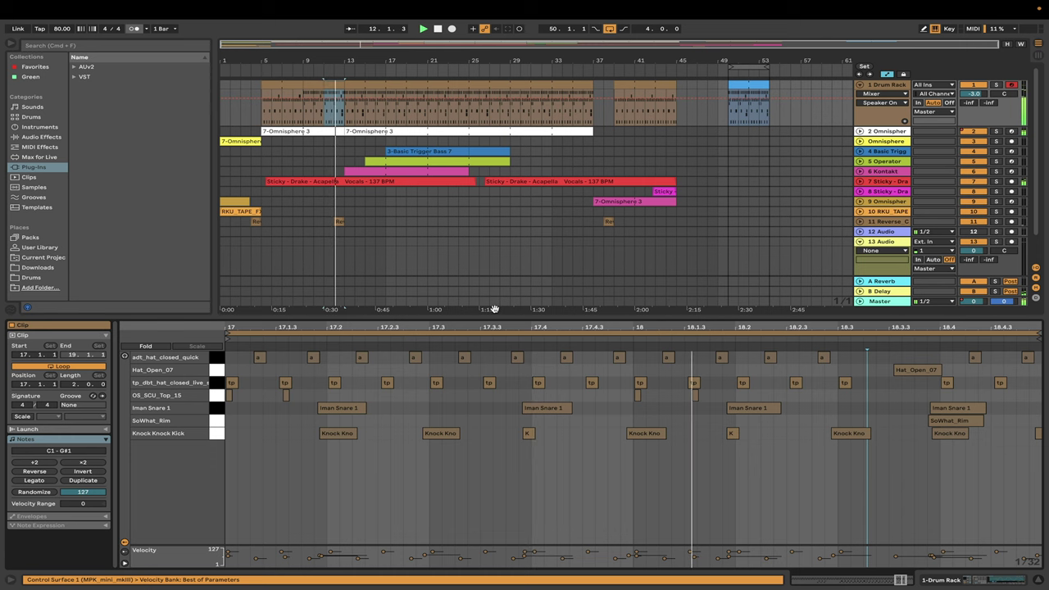
{"action": "scroll", "coordinate": [446, 259], "scroll_direction": "down", "scroll_amount": 1}
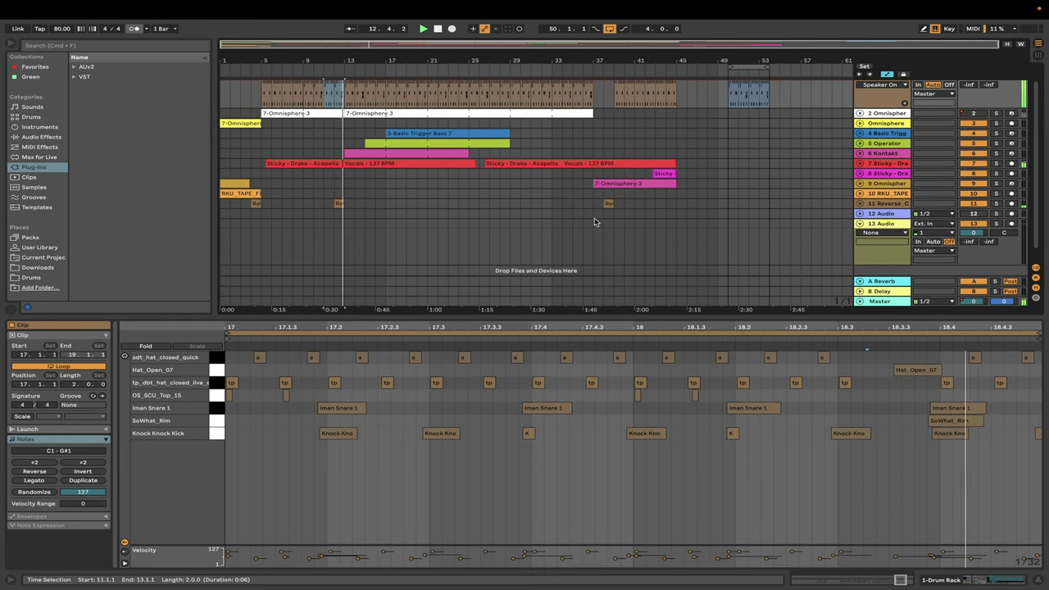
- Examine the notes in the Kontakt clip starting at bar 13 and in the Operator clip
{"action": "left_click", "coordinate": [360, 154]}
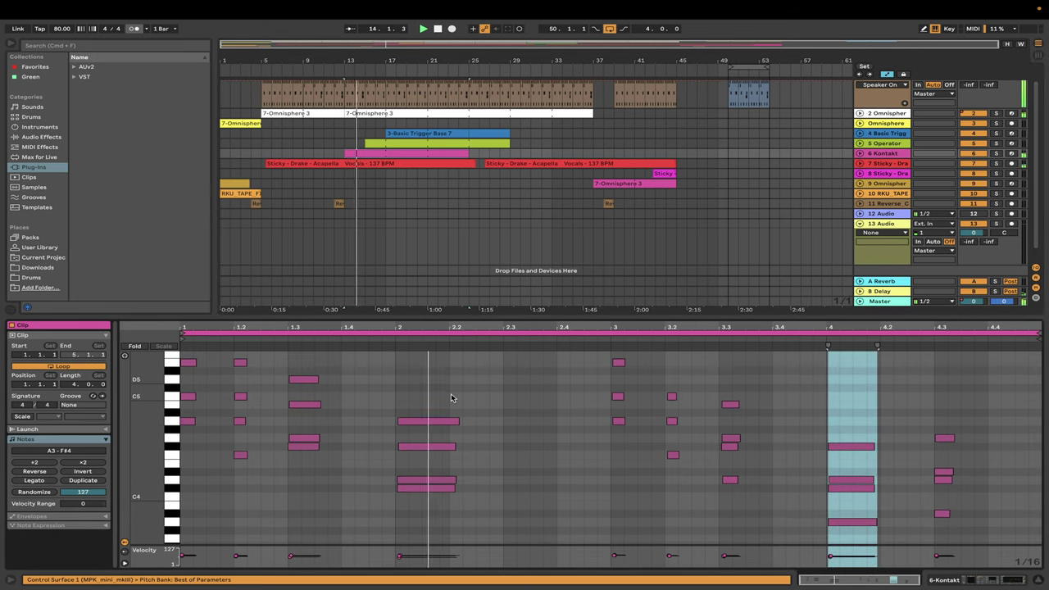
{"action": "scroll", "coordinate": [451, 397], "scroll_direction": "up", "scroll_amount": 1}
{"action": "scroll", "coordinate": [451, 397], "scroll_direction": "up", "scroll_amount": 1}
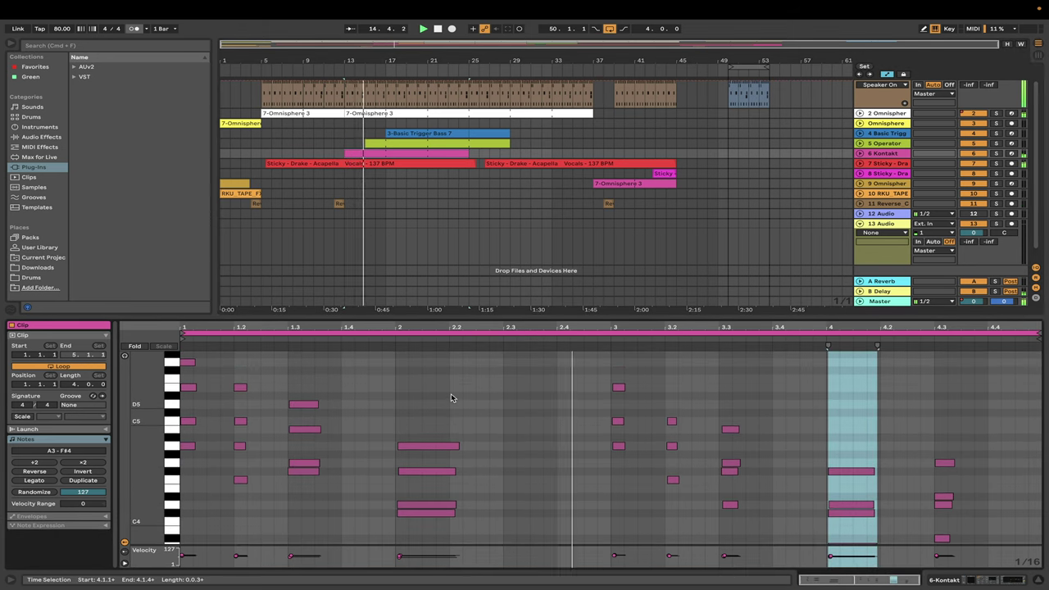
{"action": "left_click", "coordinate": [381, 142]}
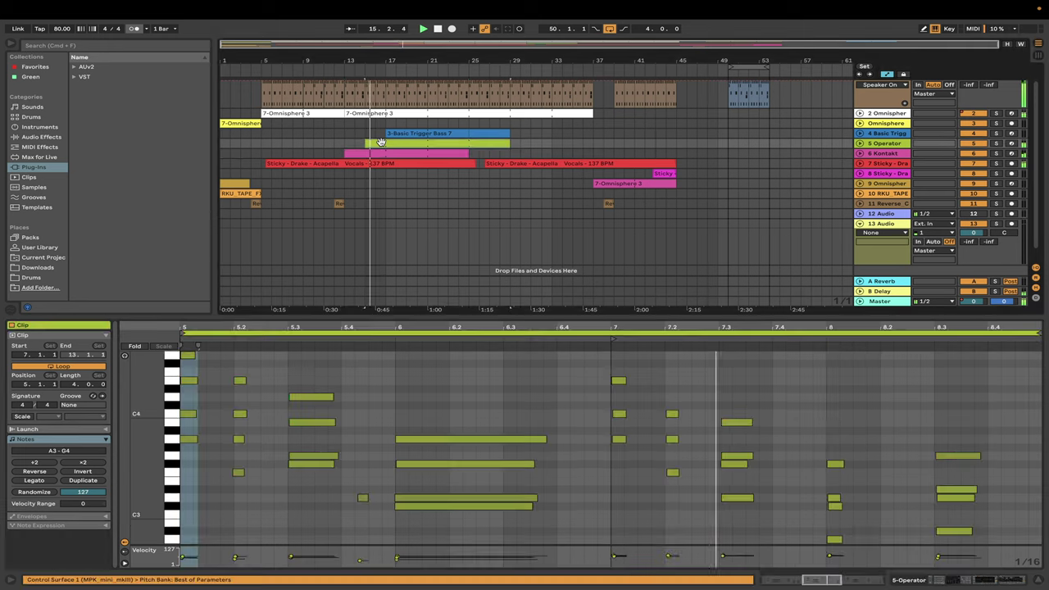
{"action": "scroll", "coordinate": [474, 391], "scroll_direction": "down", "scroll_amount": 2}
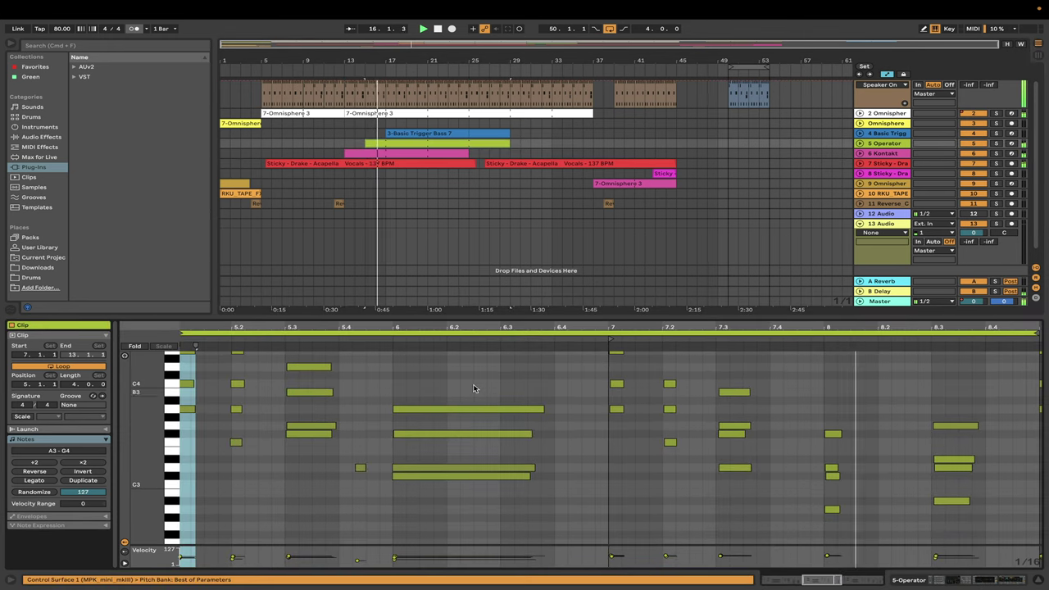
- View the Kontakt track's device chain and open the Kontakt instrument to check its patch, closing it again
{"action": "left_click", "coordinate": [875, 153]}
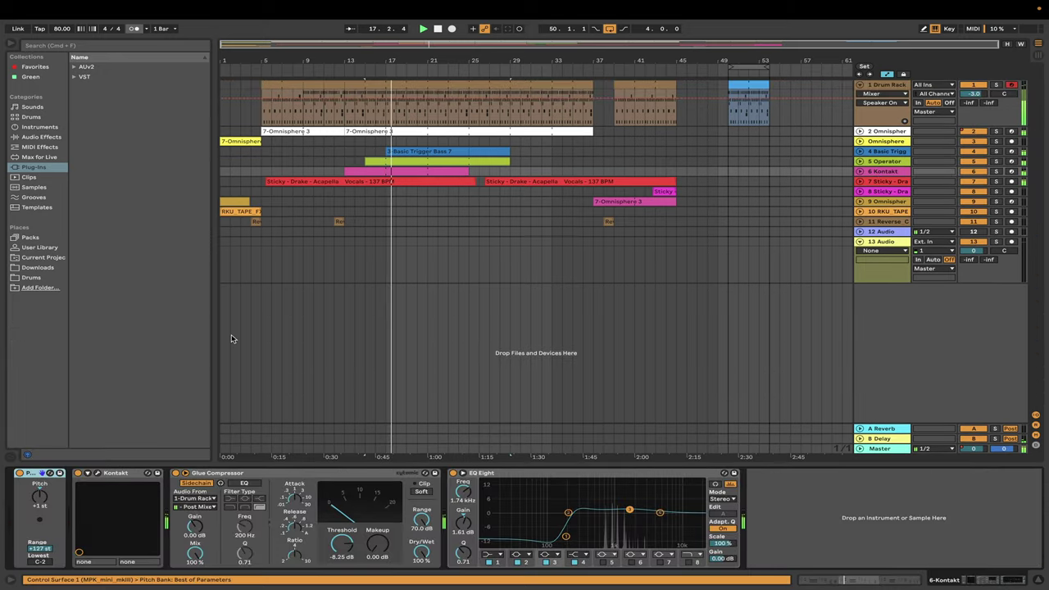
{"action": "left_click", "coordinate": [97, 475]}
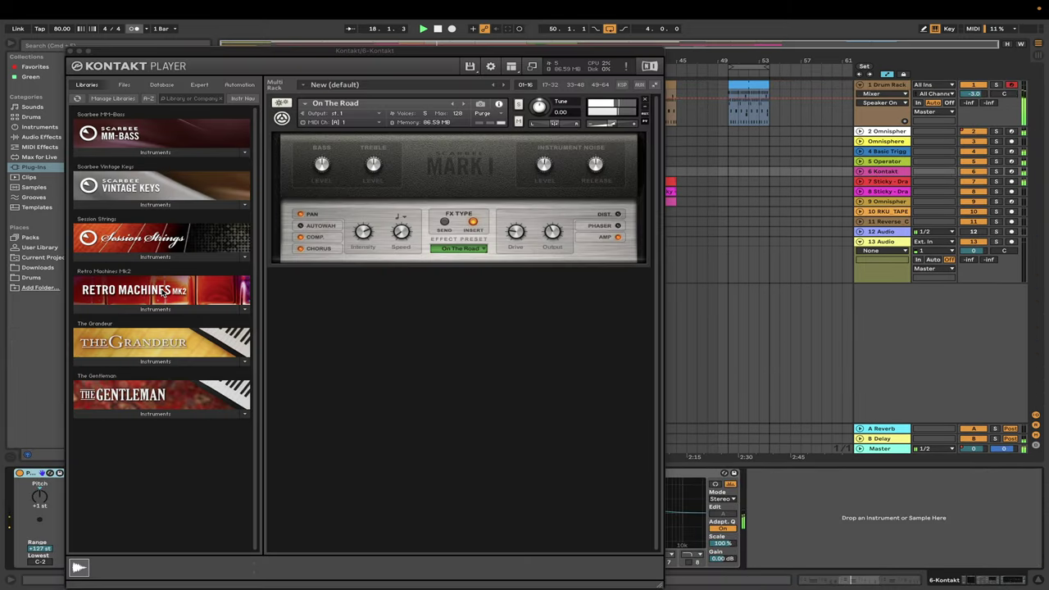
{"action": "left_click", "coordinate": [72, 51]}
- Examine the warp markers near the end of the first acapella clip on track 7
{"action": "double_click", "coordinate": [419, 181]}
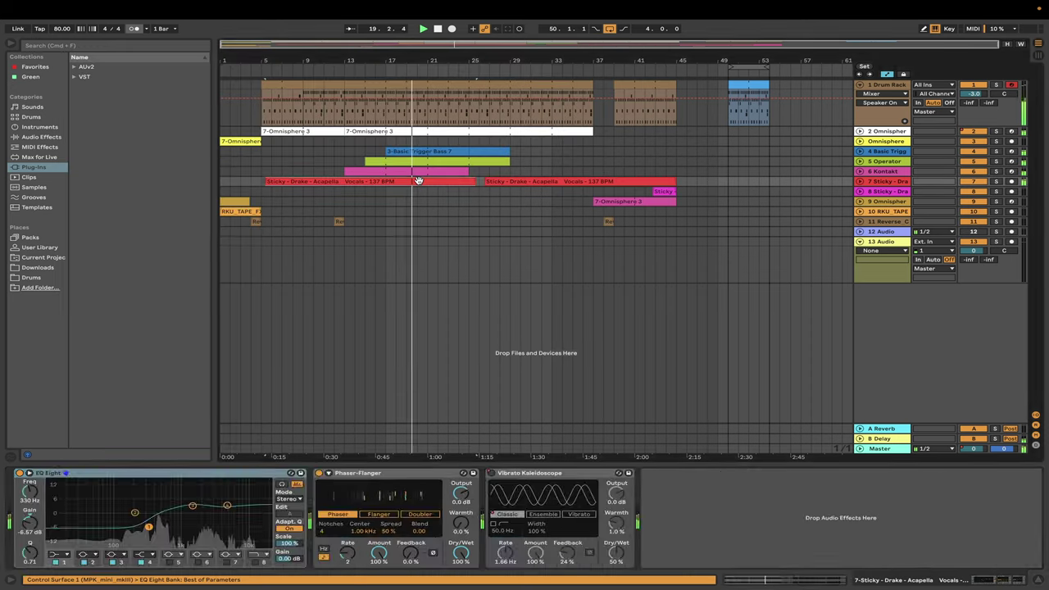
{"action": "left_click_drag", "start_coordinate": [801, 325], "coordinate": [598, 326]}
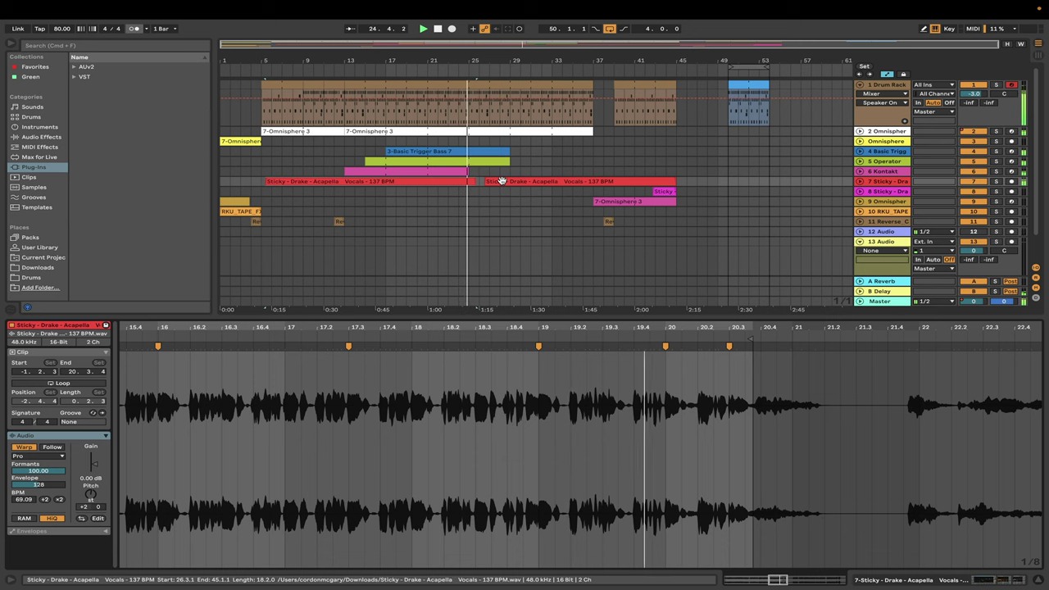
- Show the Master track's effects chain and unfold acapella track 7 in the arrangement
{"action": "left_click", "coordinate": [881, 300]}
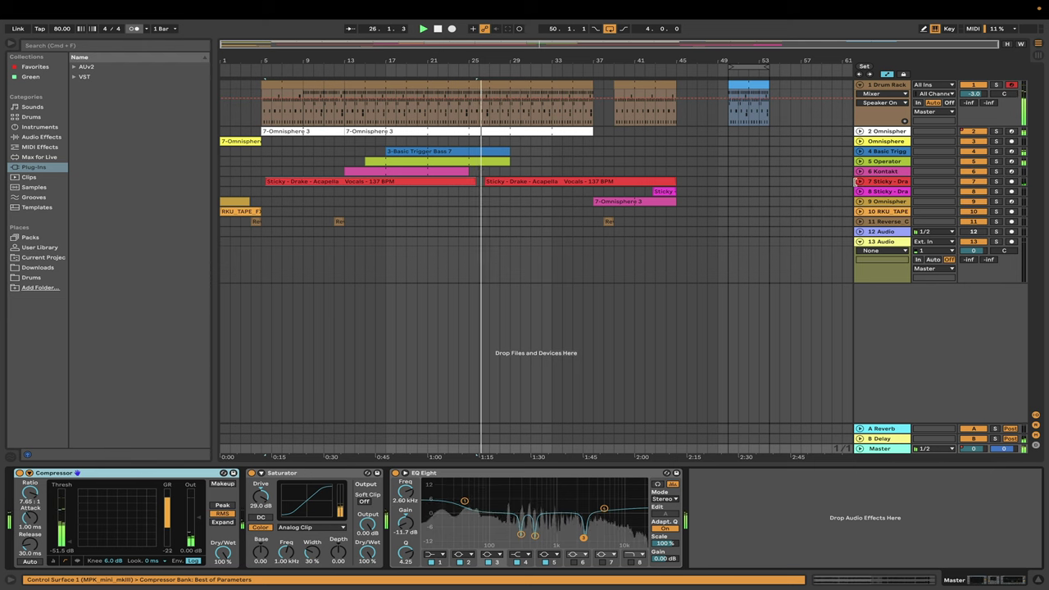
{"action": "left_click", "coordinate": [860, 182]}
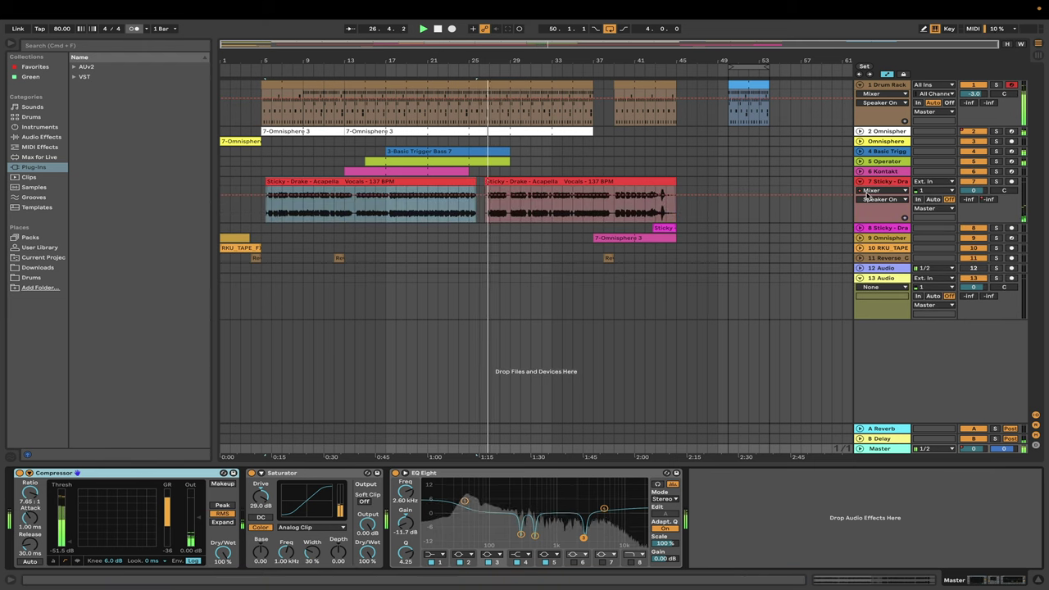
- Show the B-Delay send automation on acapella track 7 in the arrangement
{"action": "left_click", "coordinate": [874, 200]}
{"action": "left_click", "coordinate": [872, 249]}
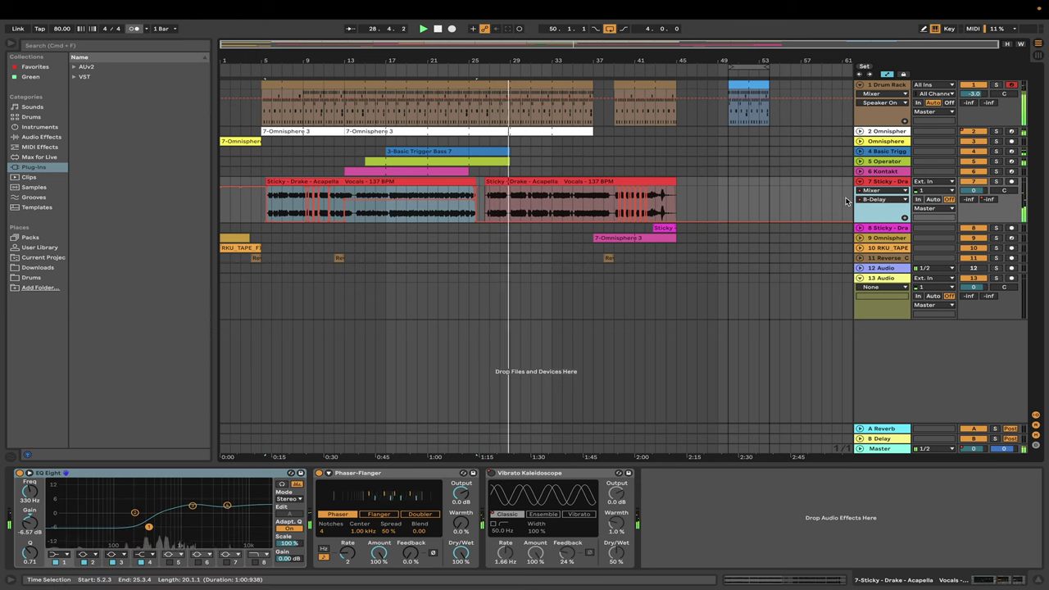
- View the device chains of the Operator track, the Drum Rack track and acapella track 7 in turn
{"action": "left_click", "coordinate": [873, 162]}
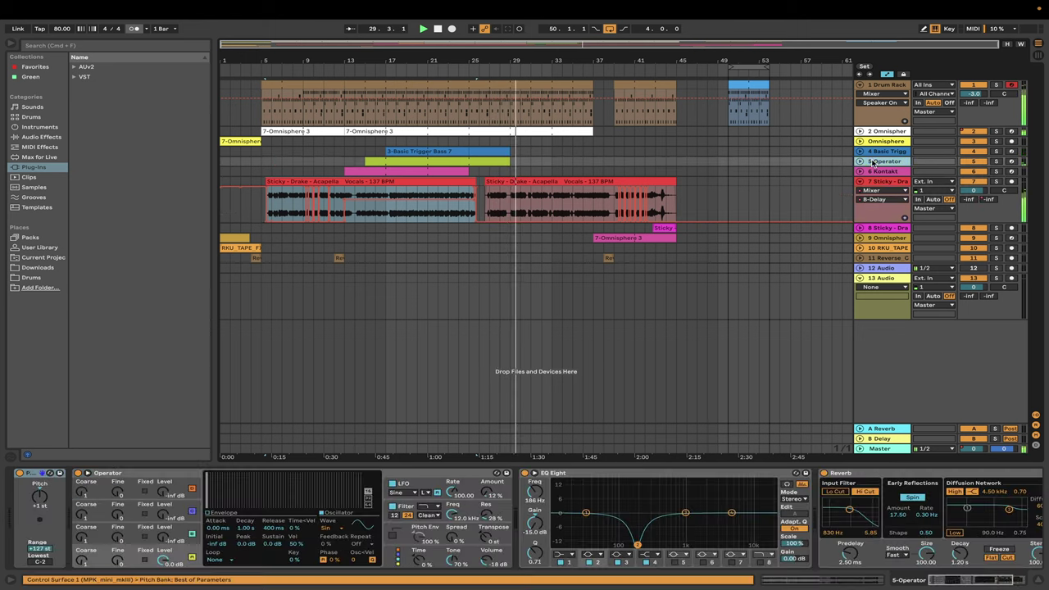
{"action": "left_click", "coordinate": [877, 86]}
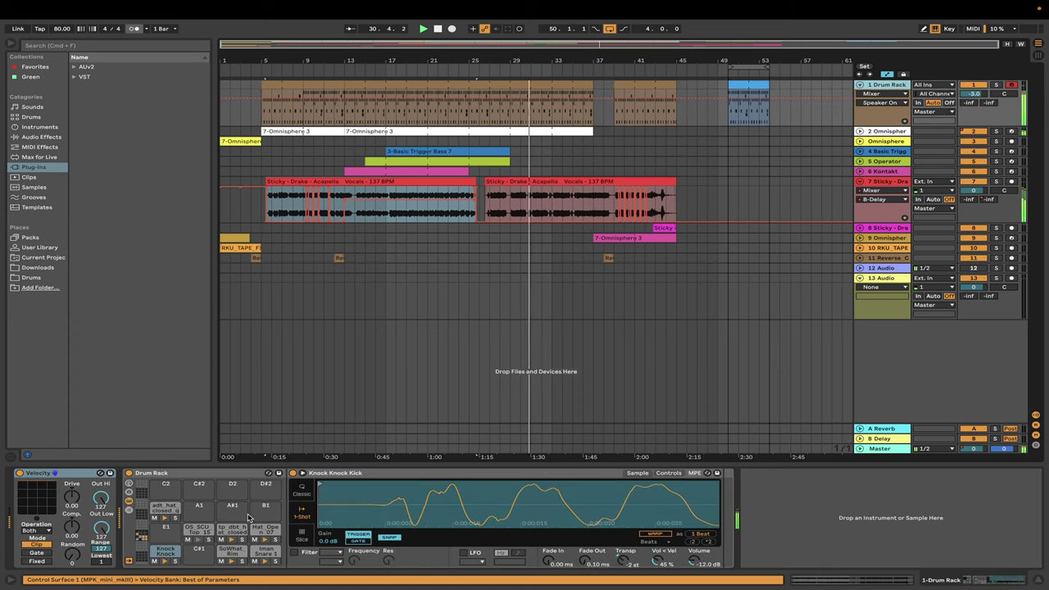
{"action": "left_click", "coordinate": [137, 541]}
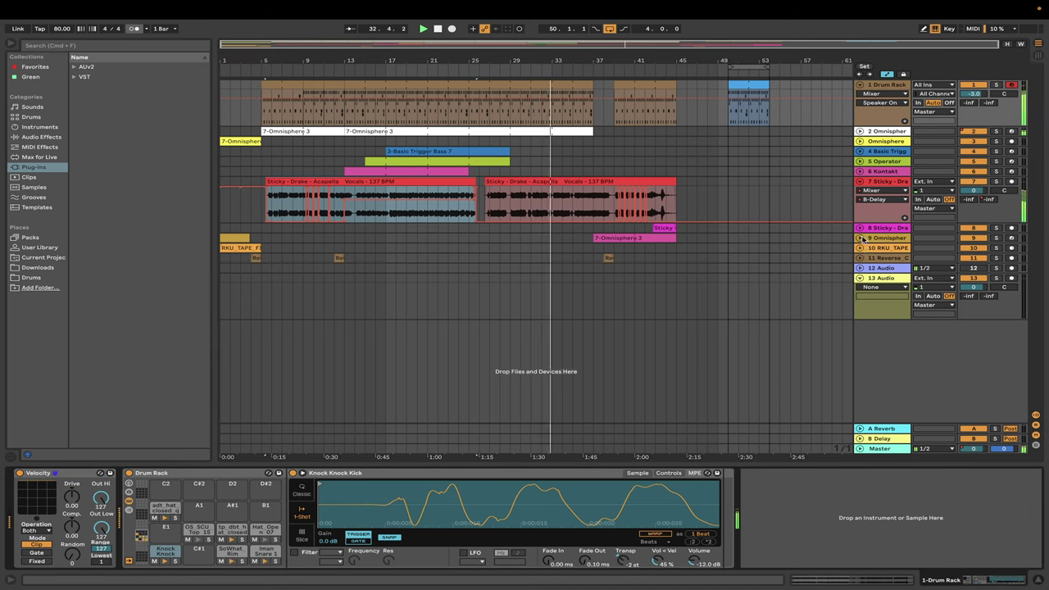
{"action": "left_click", "coordinate": [874, 188]}
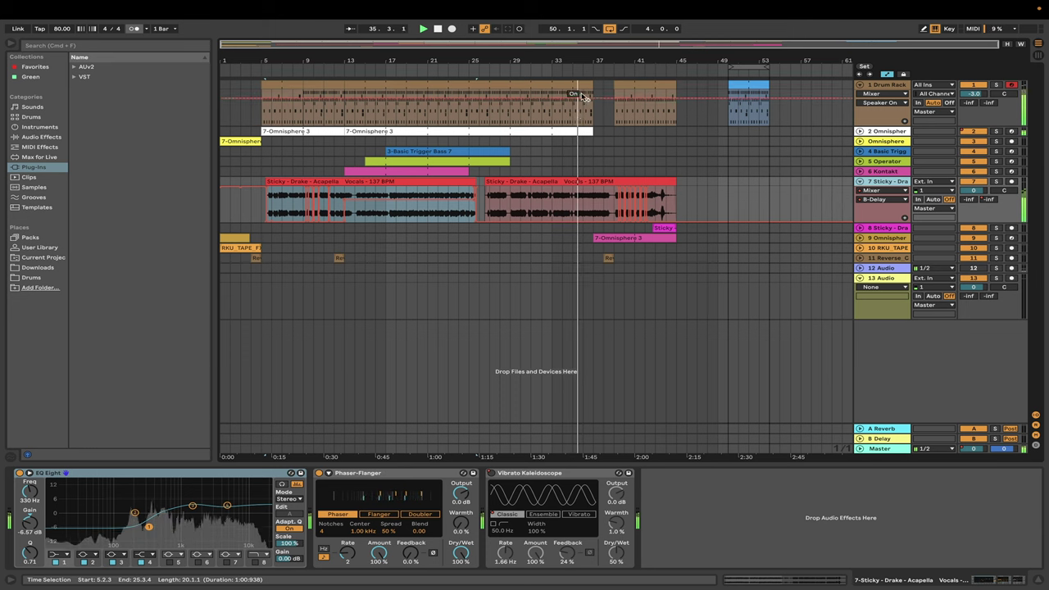
- View Omnisphere track 9's device chain and examine the notes in its 7-Omnisphere 3 clip starting at bar 37
{"action": "left_click_drag", "start_coordinate": [607, 60], "coordinate": [503, 61]}
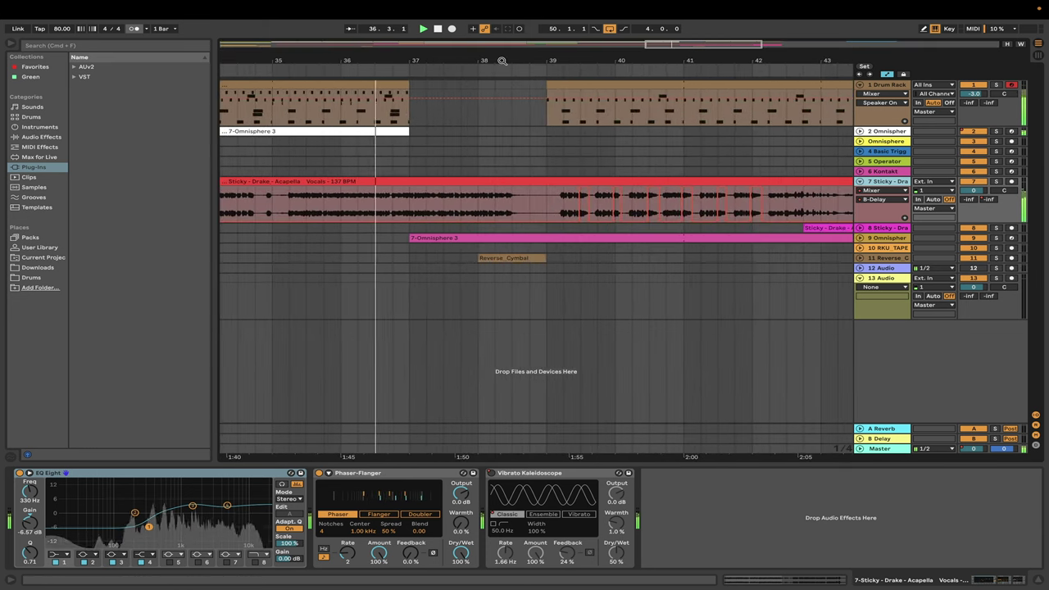
{"action": "left_click", "coordinate": [877, 238]}
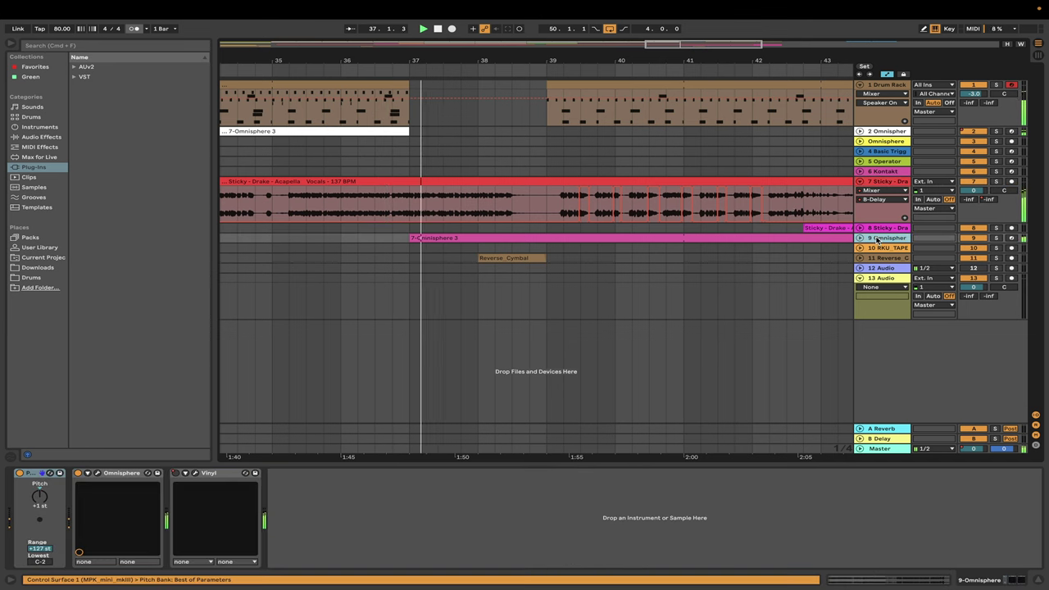
{"action": "double_click", "coordinate": [523, 239]}
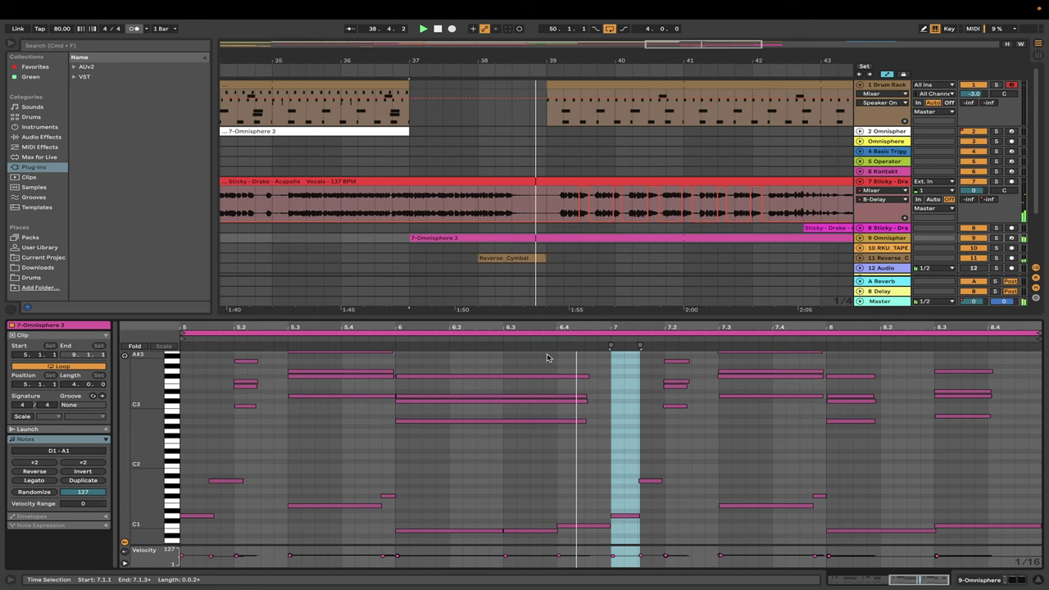
{"action": "scroll", "coordinate": [548, 357], "scroll_direction": "down", "scroll_amount": 1}
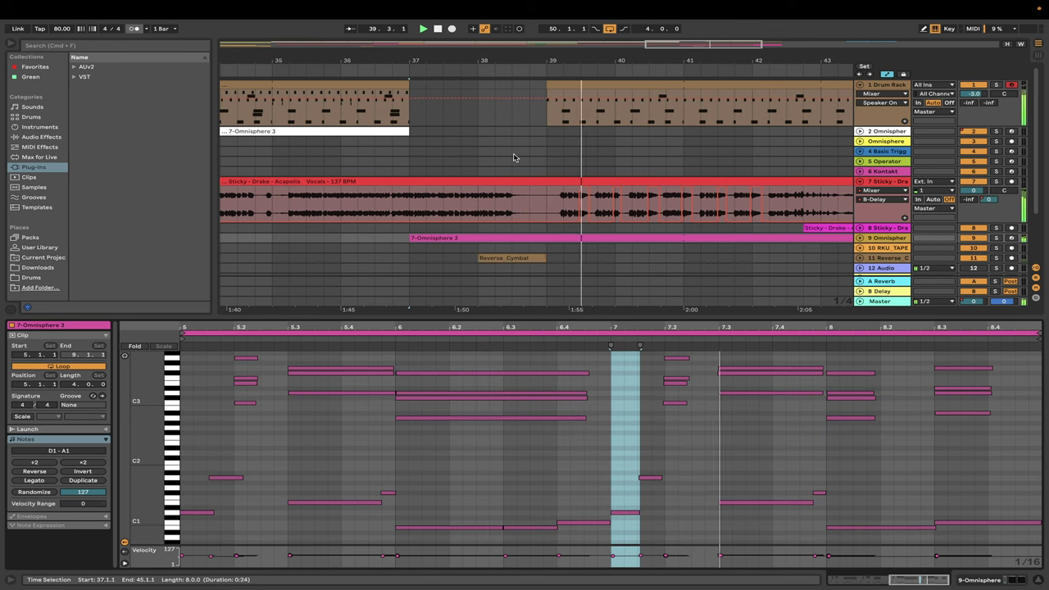
- Examine the arrangement from bar 37 to bar 45 and select the B Delay return track
{"action": "scroll", "coordinate": [514, 157], "scroll_direction": "down", "scroll_amount": 1}
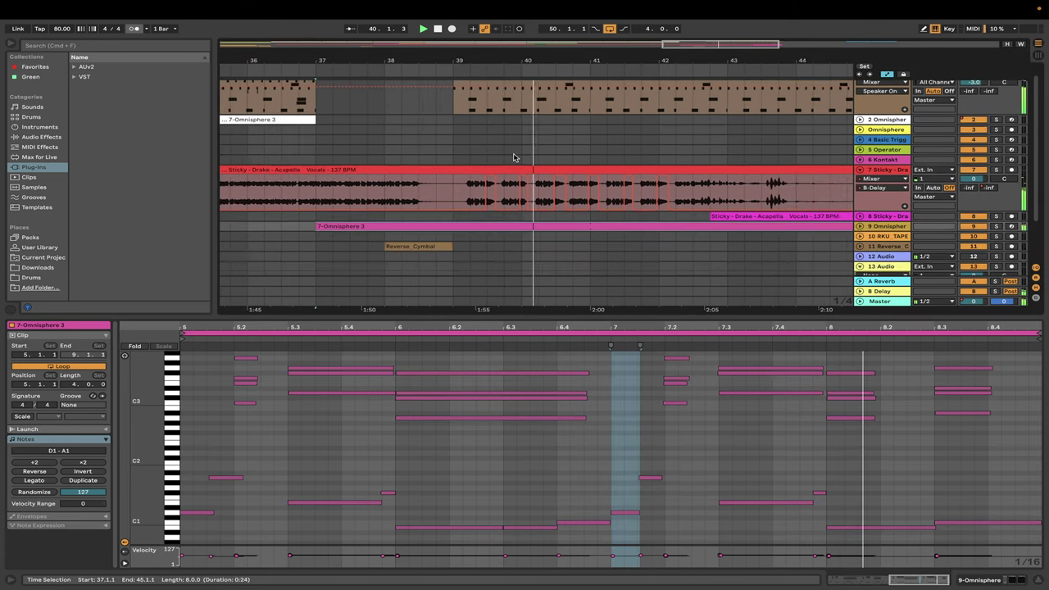
{"action": "scroll", "coordinate": [515, 157], "scroll_direction": "up", "scroll_amount": 1}
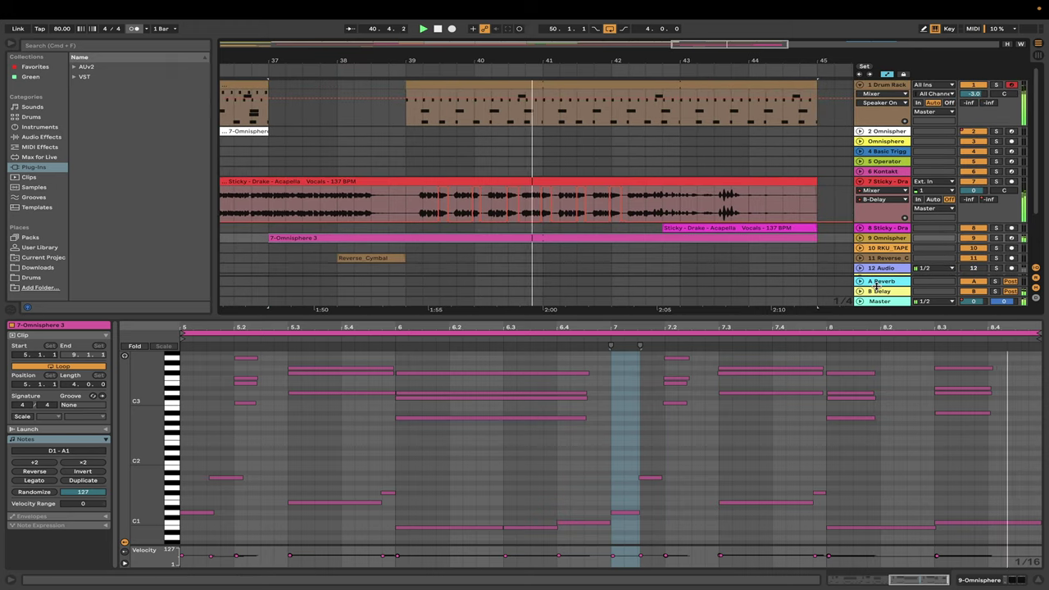
{"action": "left_click", "coordinate": [879, 291]}
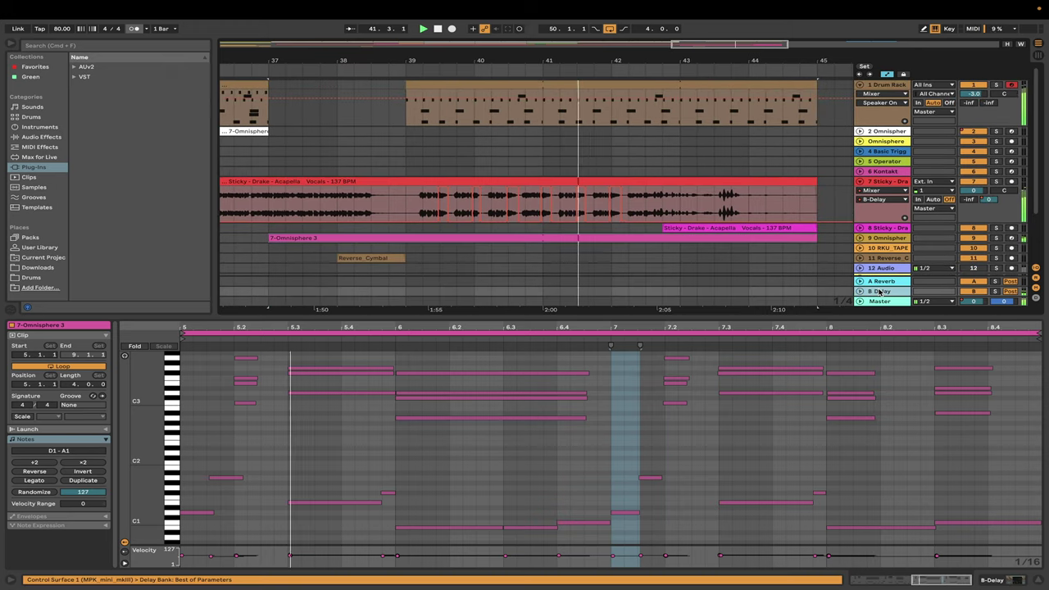
- Look over the ending of the arrangement and fold the Drum Rack track and acapella track 7
{"action": "scroll", "coordinate": [770, 203], "scroll_direction": "down", "scroll_amount": 1}
{"action": "scroll", "coordinate": [770, 204], "scroll_direction": "up", "scroll_amount": 1}
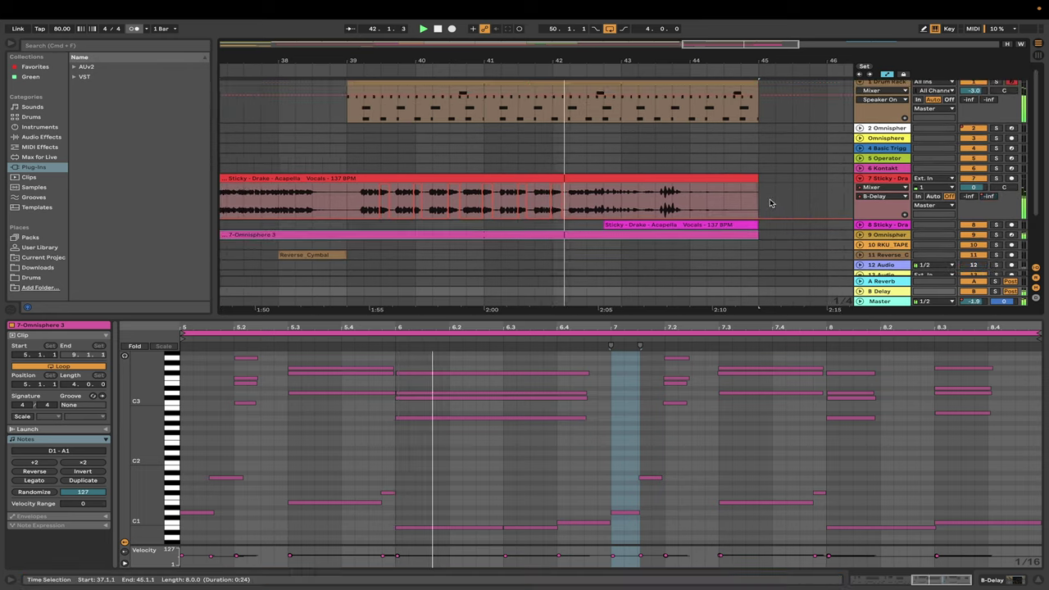
{"action": "scroll", "coordinate": [770, 203], "scroll_direction": "down", "scroll_amount": 4}
{"action": "scroll", "coordinate": [762, 201], "scroll_direction": "right", "scroll_amount": 3}
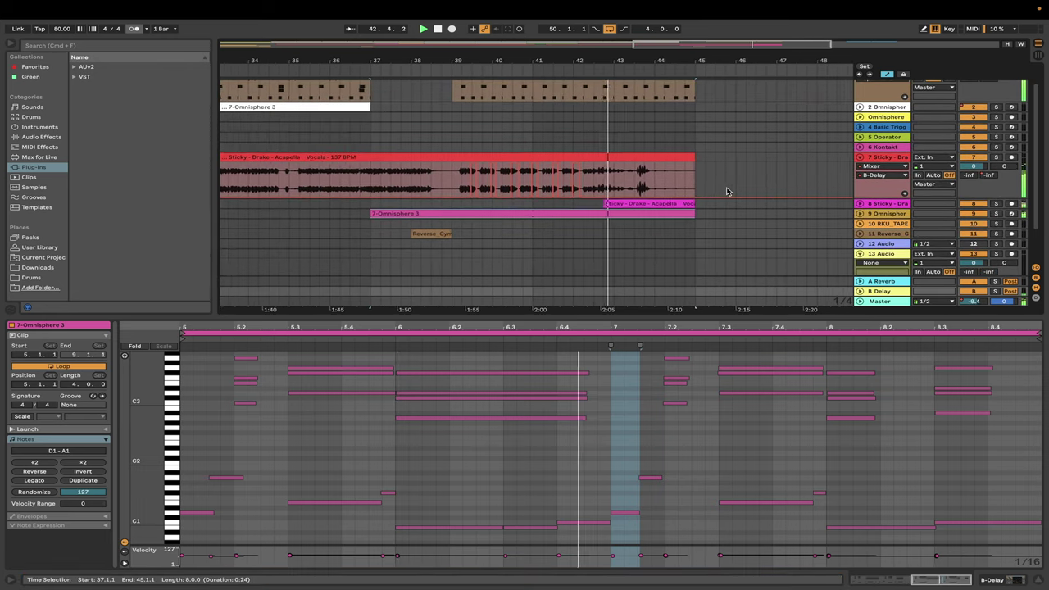
{"action": "left_click", "coordinate": [859, 84]}
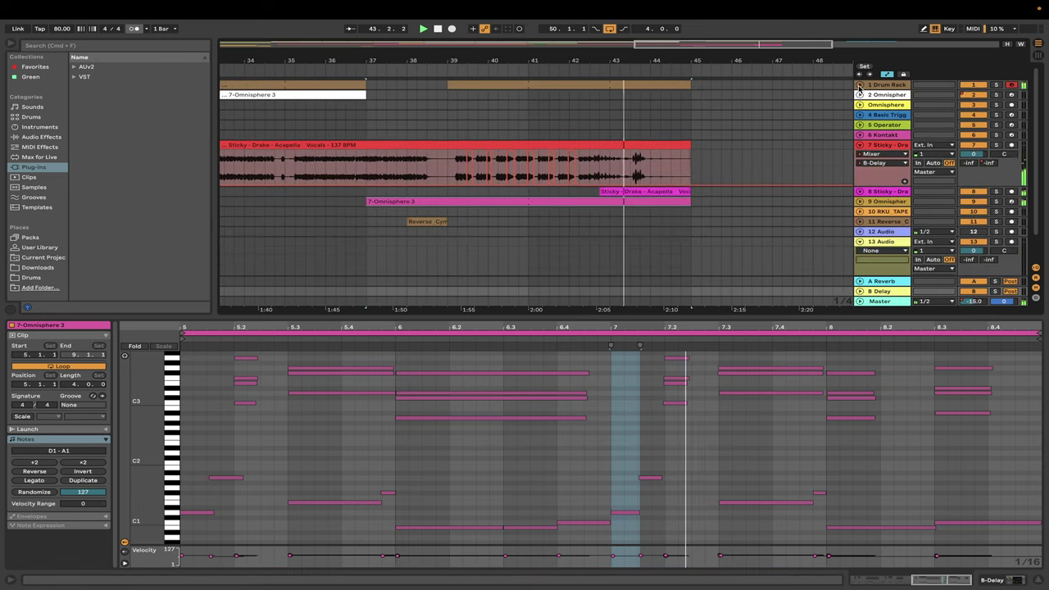
{"action": "left_click", "coordinate": [860, 146]}
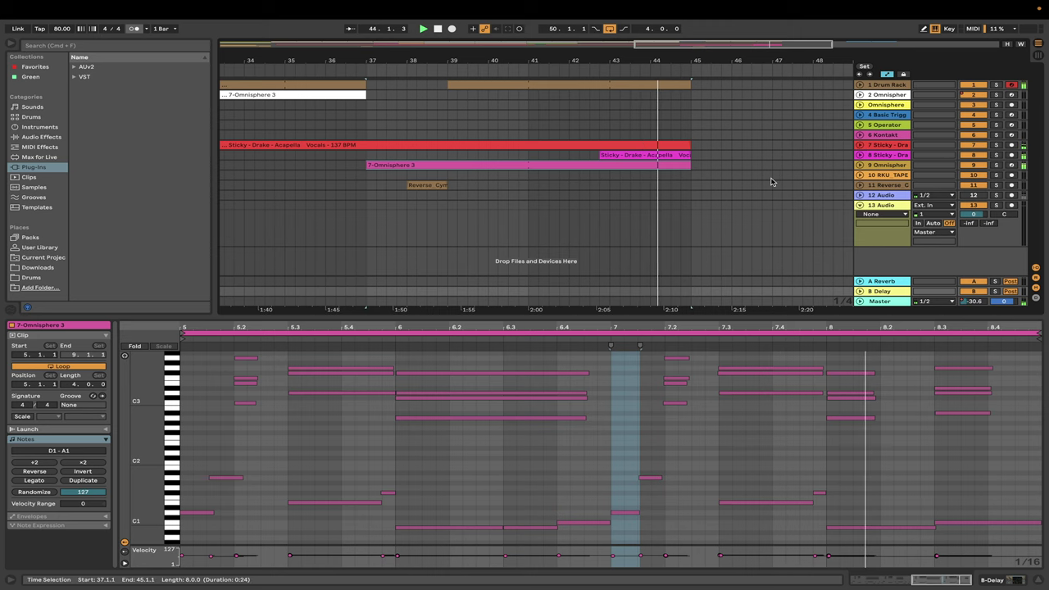